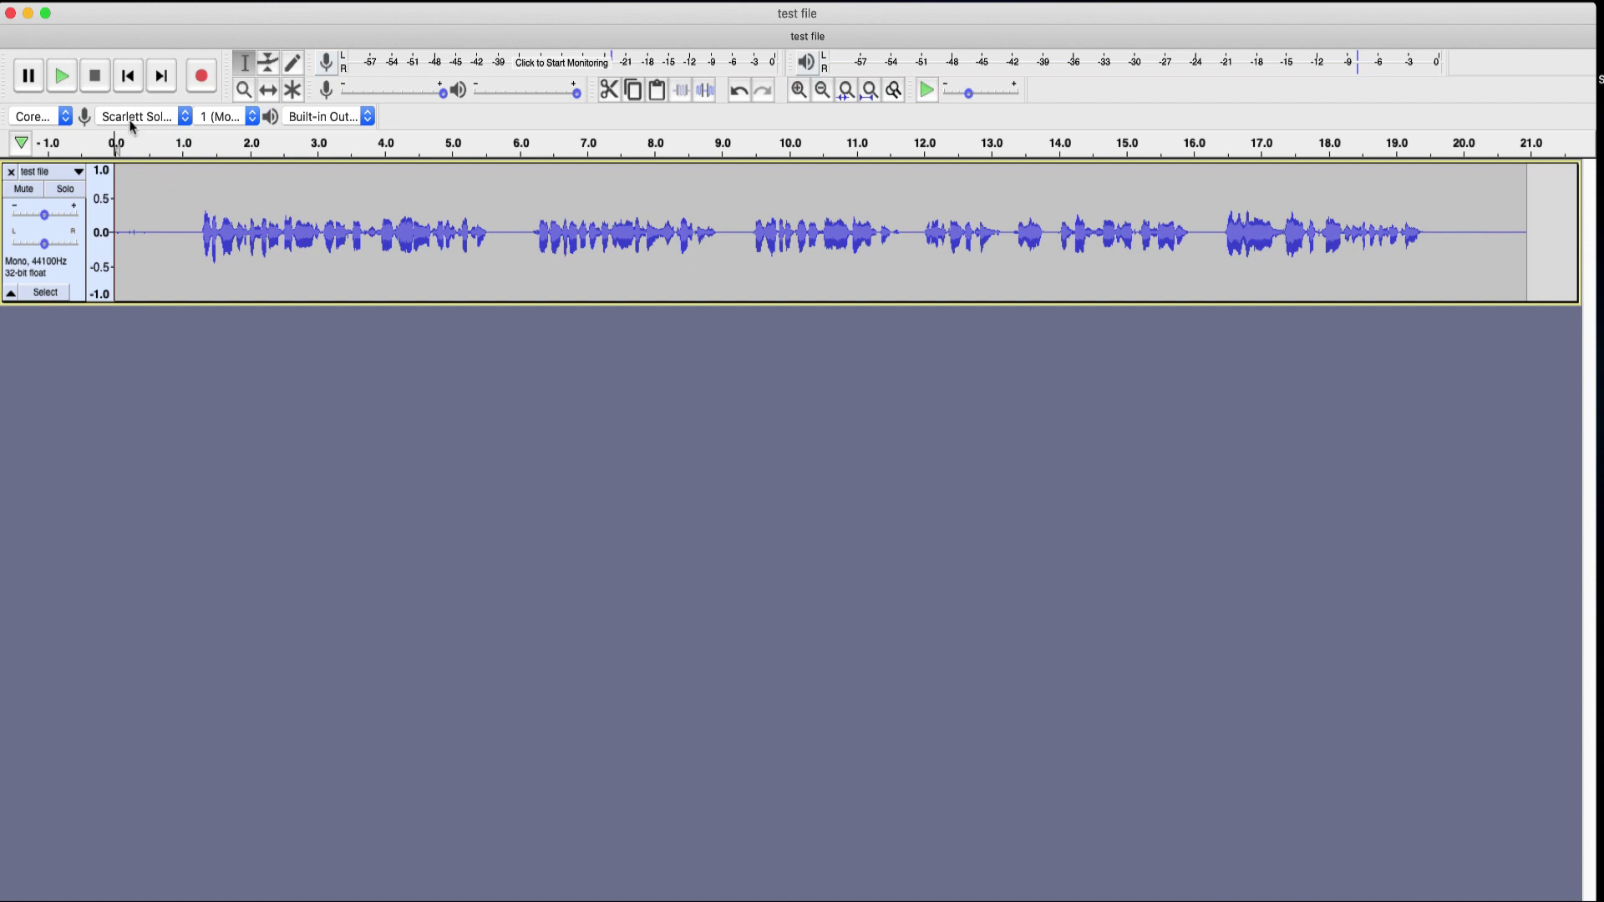
# Play the recording and delete about the first 0.6 seconds of silence at the start of the track
pyautogui.click(63, 78)
pyautogui.click(153, 234)
pyautogui.keyDown('shift'); pyautogui.click(112, 234); pyautogui.keyUp('shift')
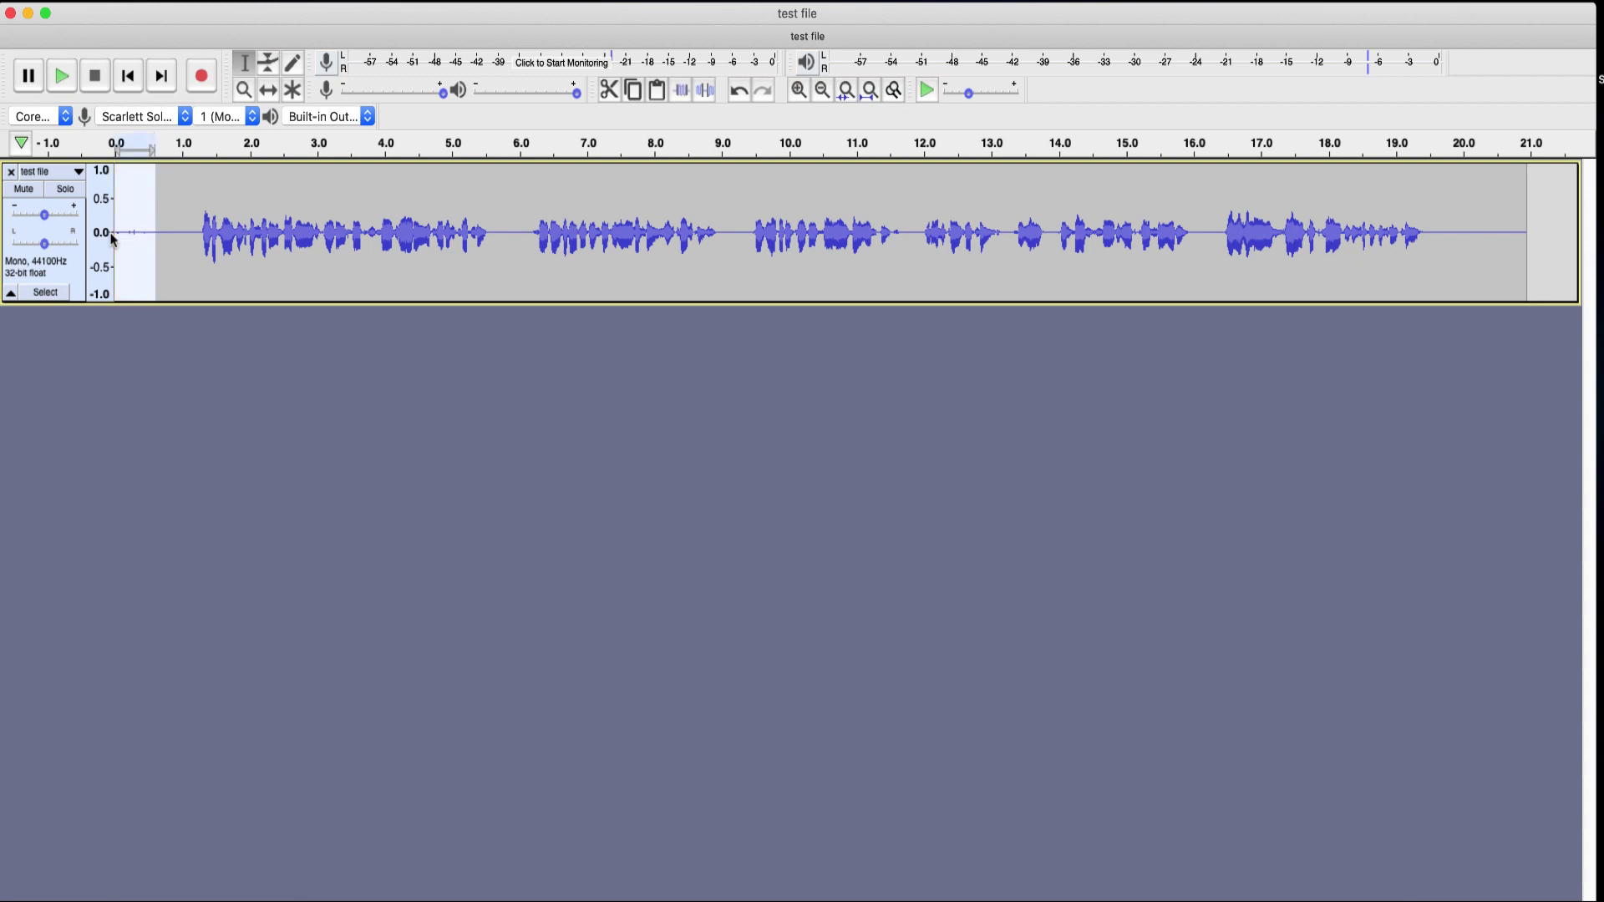
pyautogui.press('Delete')
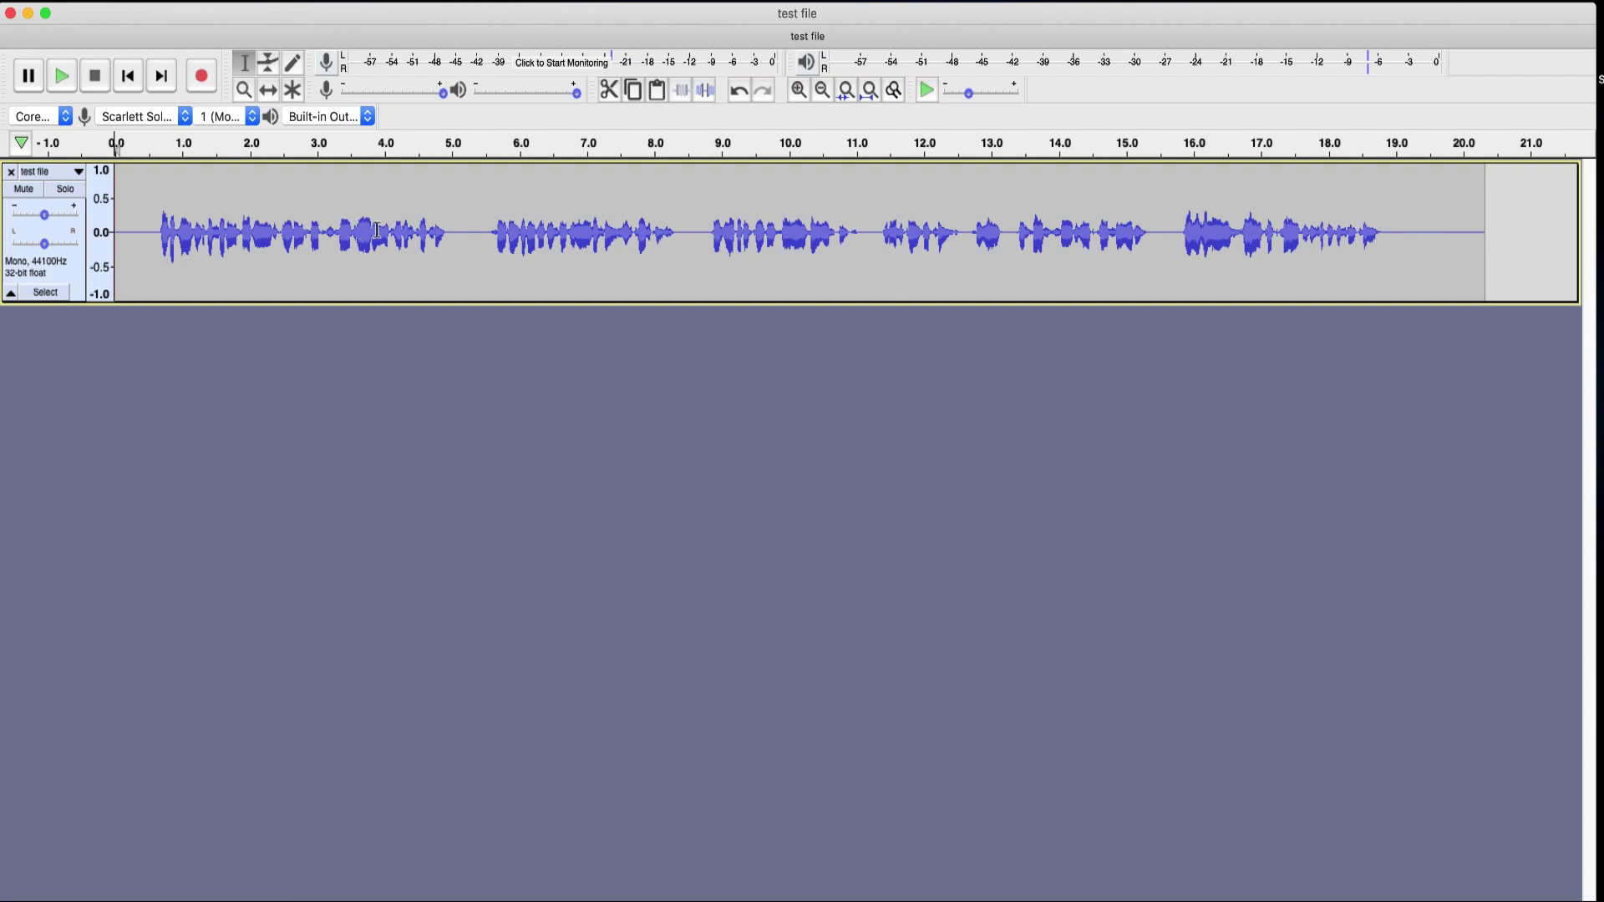
# Play only the silent lead-in before the first spoken phrase to check its background noise
pyautogui.moveTo(157, 233); pyautogui.dragTo(103, 233)
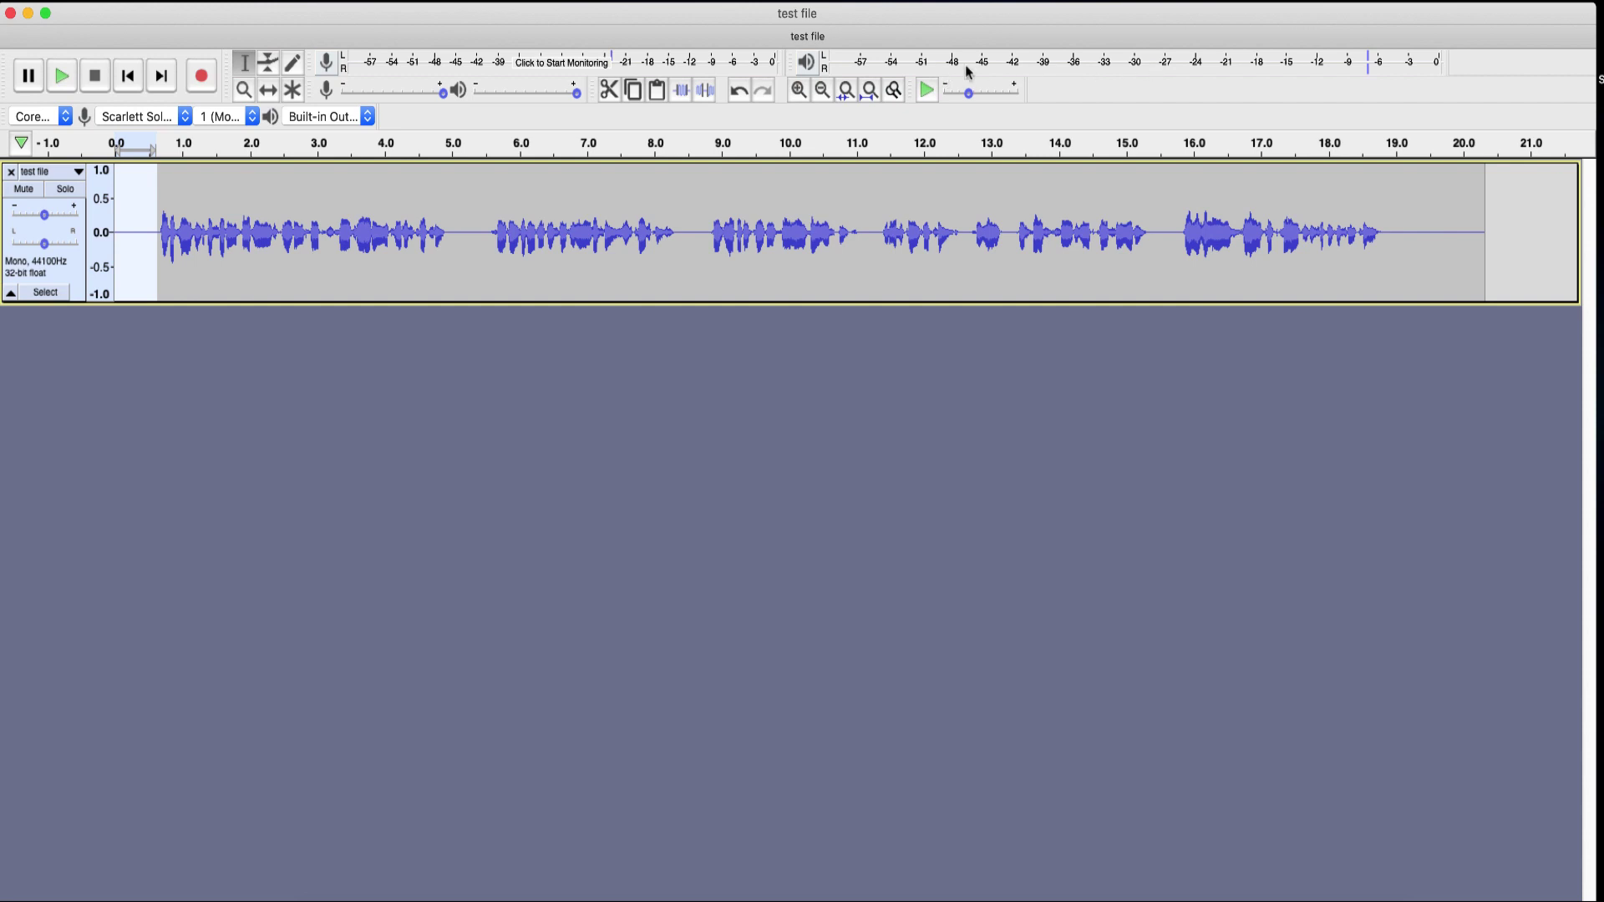
pyautogui.click(62, 78)
pyautogui.click(201, 228)
# Apply a Noise Gate to the whole track with -100 dB level reduction, -42.70 dB threshold, 10 ms attack/decay and 10Hz 6dB/octave low-cut
pyautogui.click(45, 292)
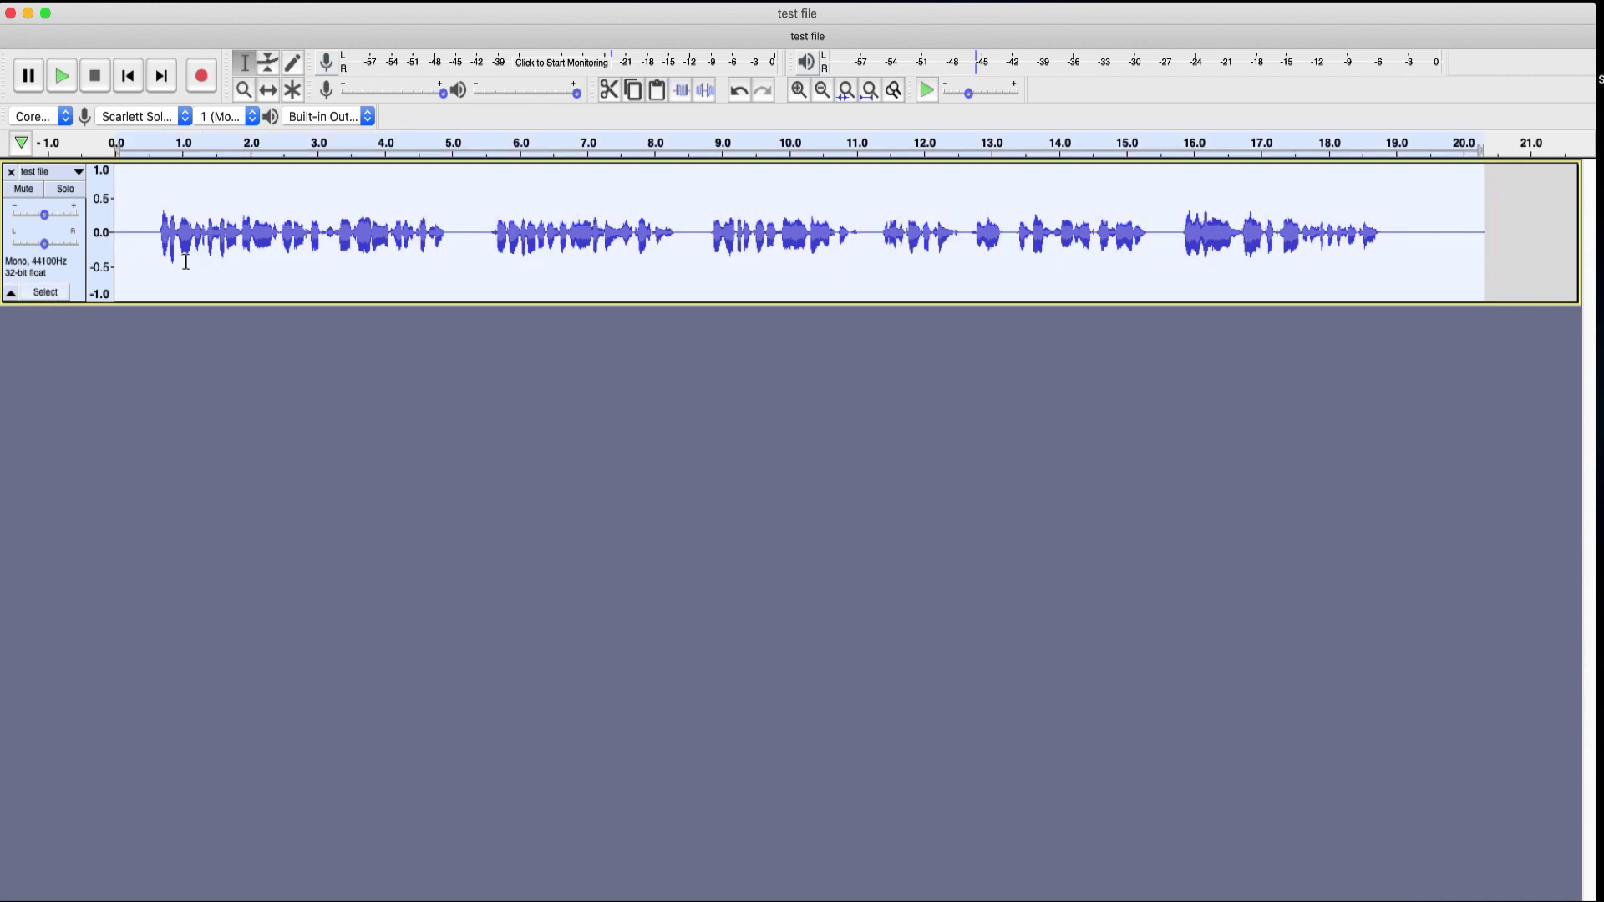
pyautogui.click(451, 0)
pyautogui.scroll(-8, 506, 271)
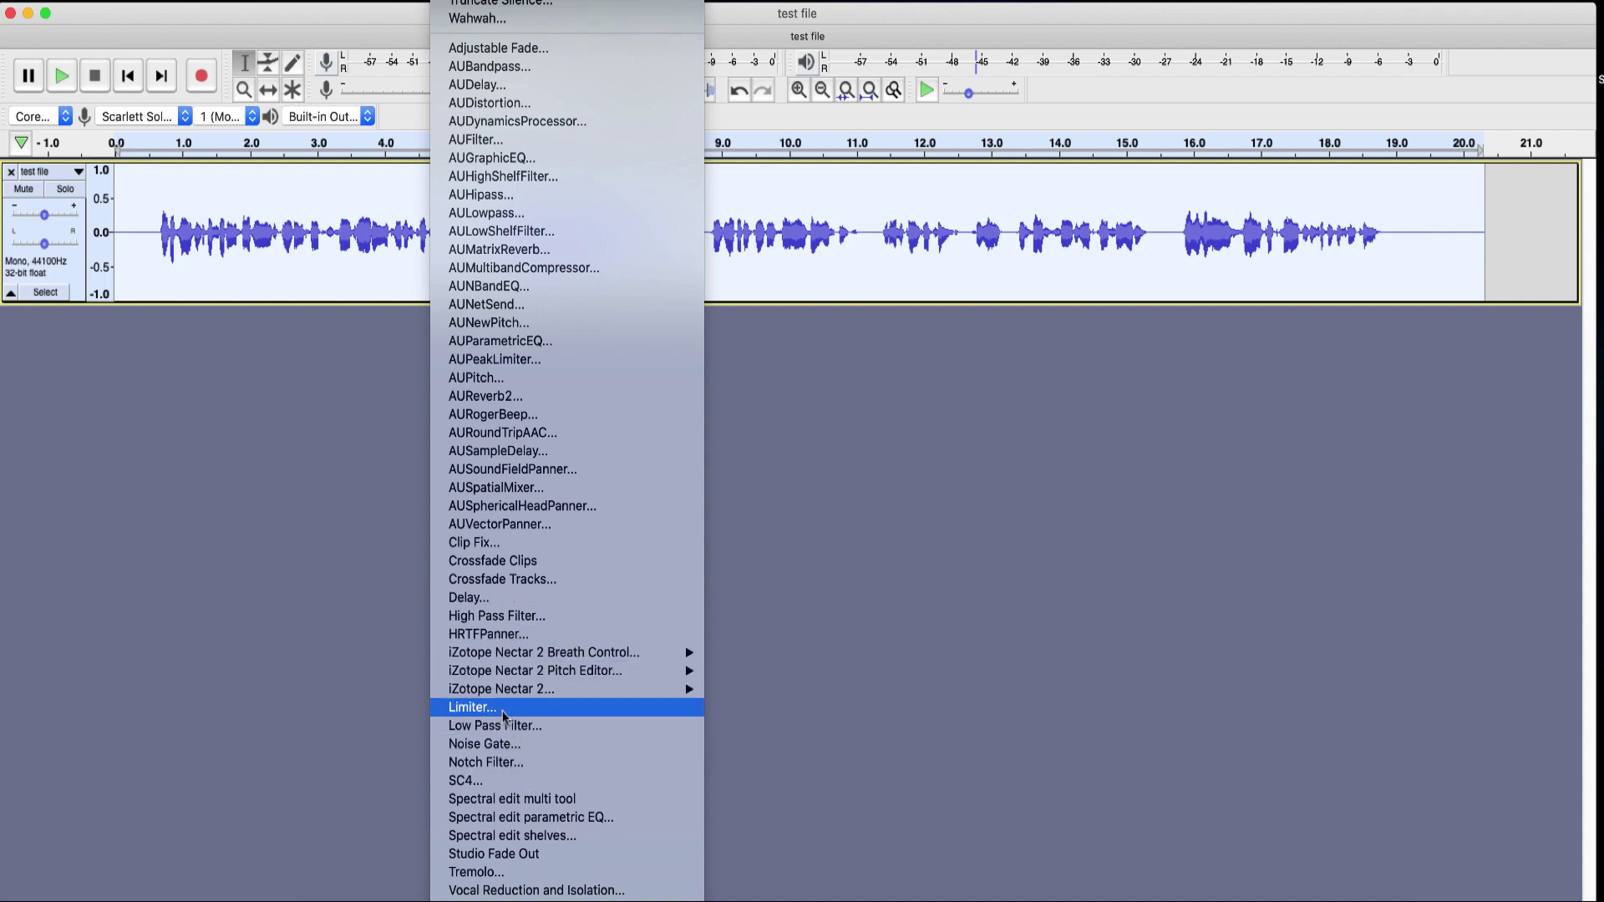
pyautogui.moveTo(465, 675)
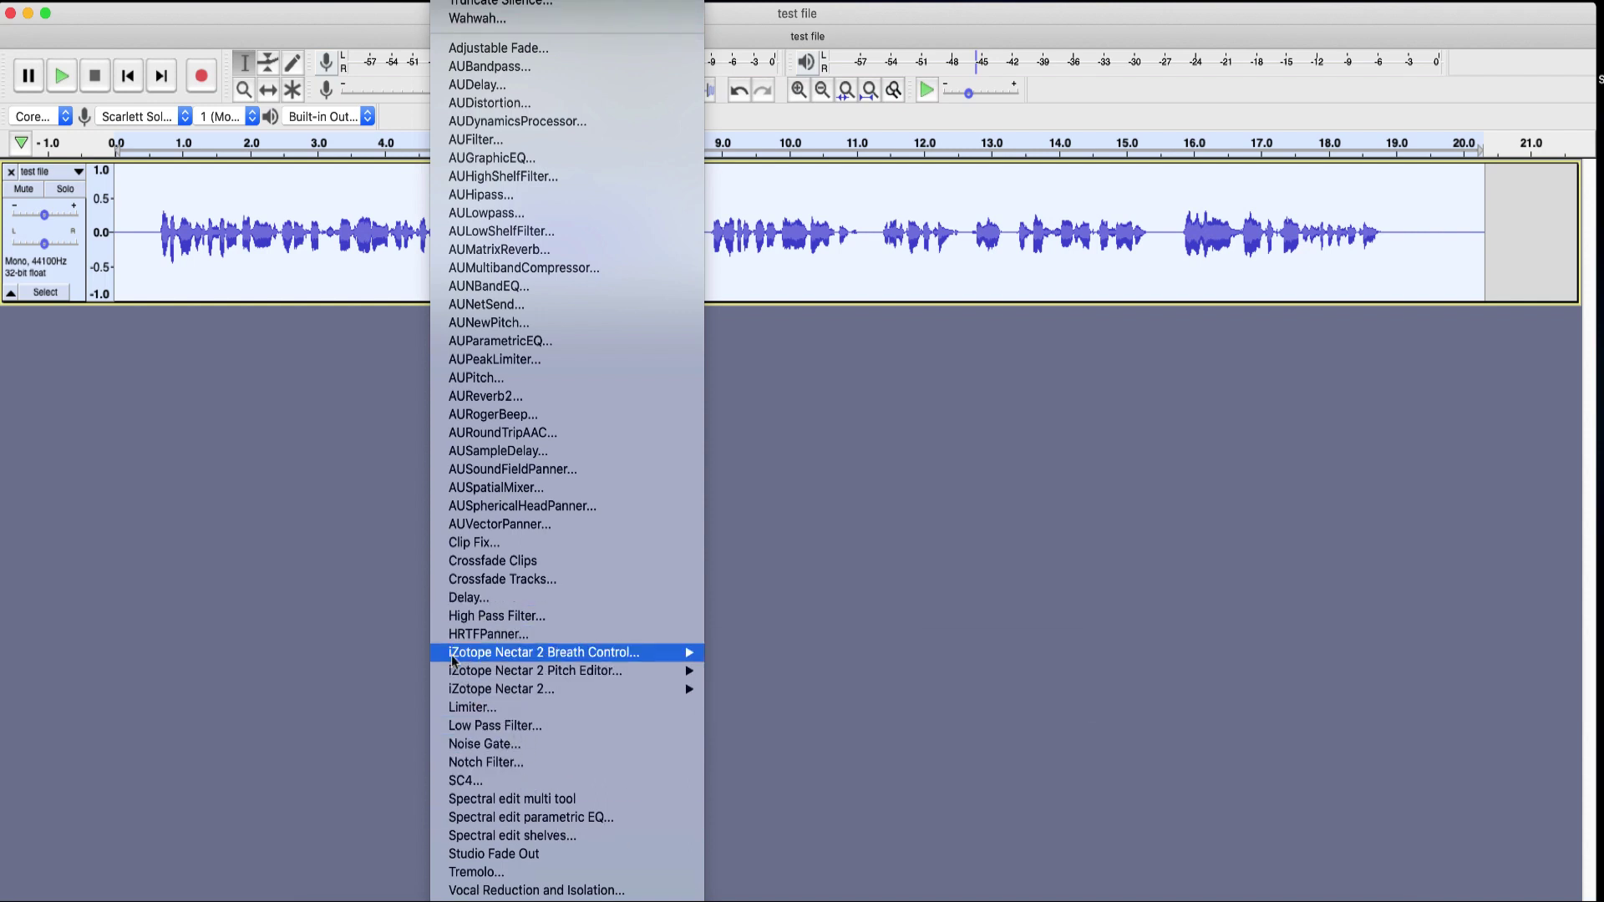
pyautogui.moveTo(509, 656)
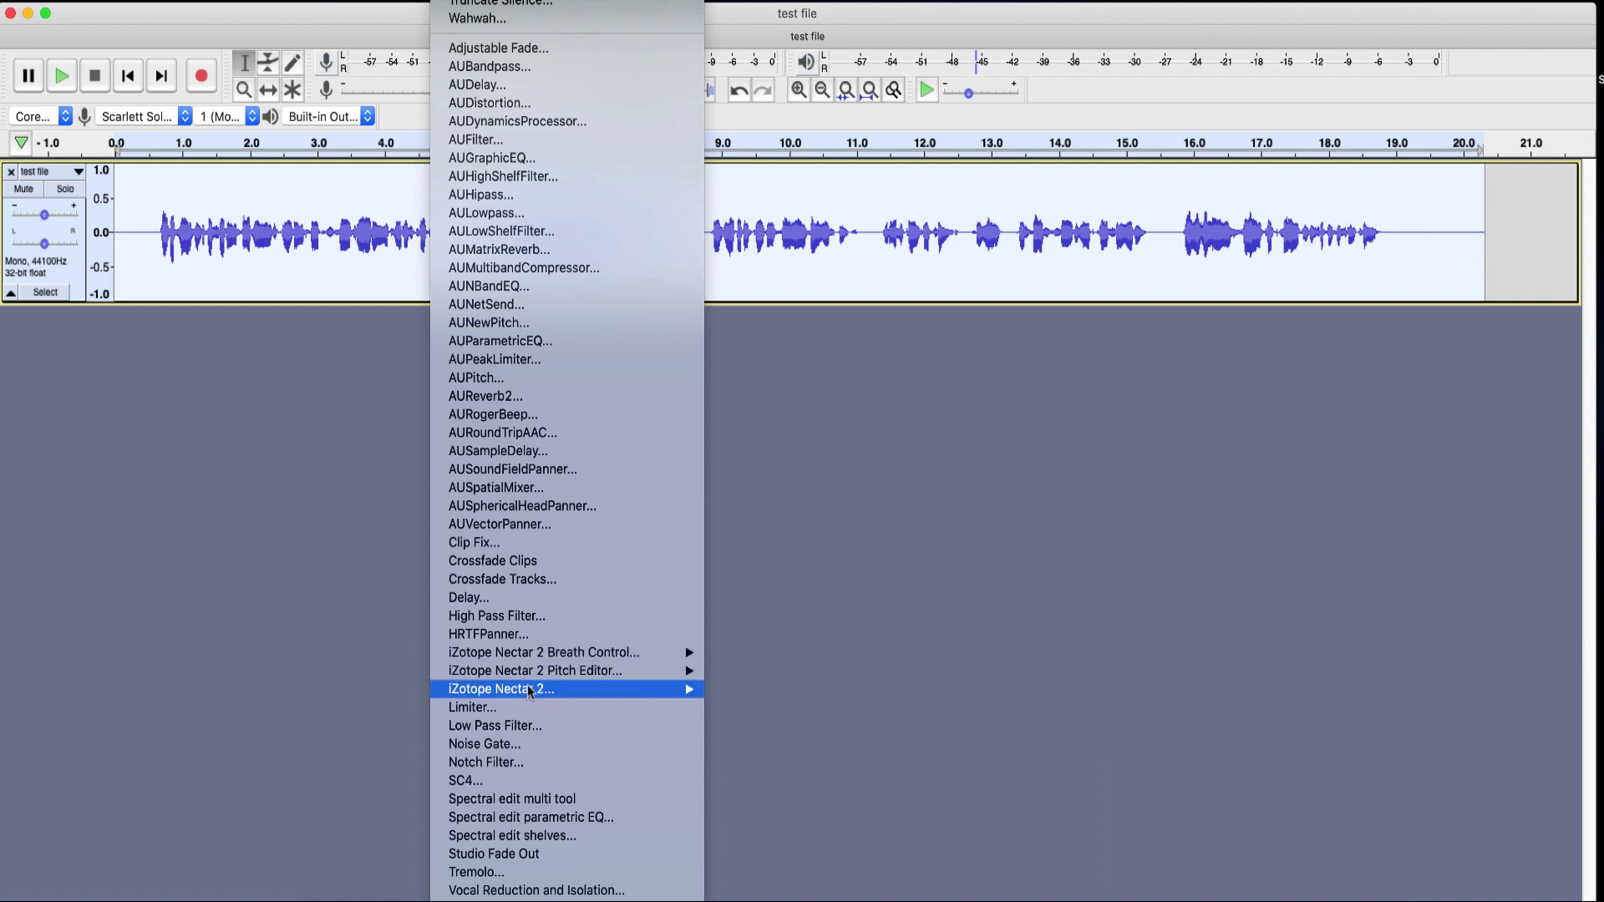
pyautogui.moveTo(501, 697)
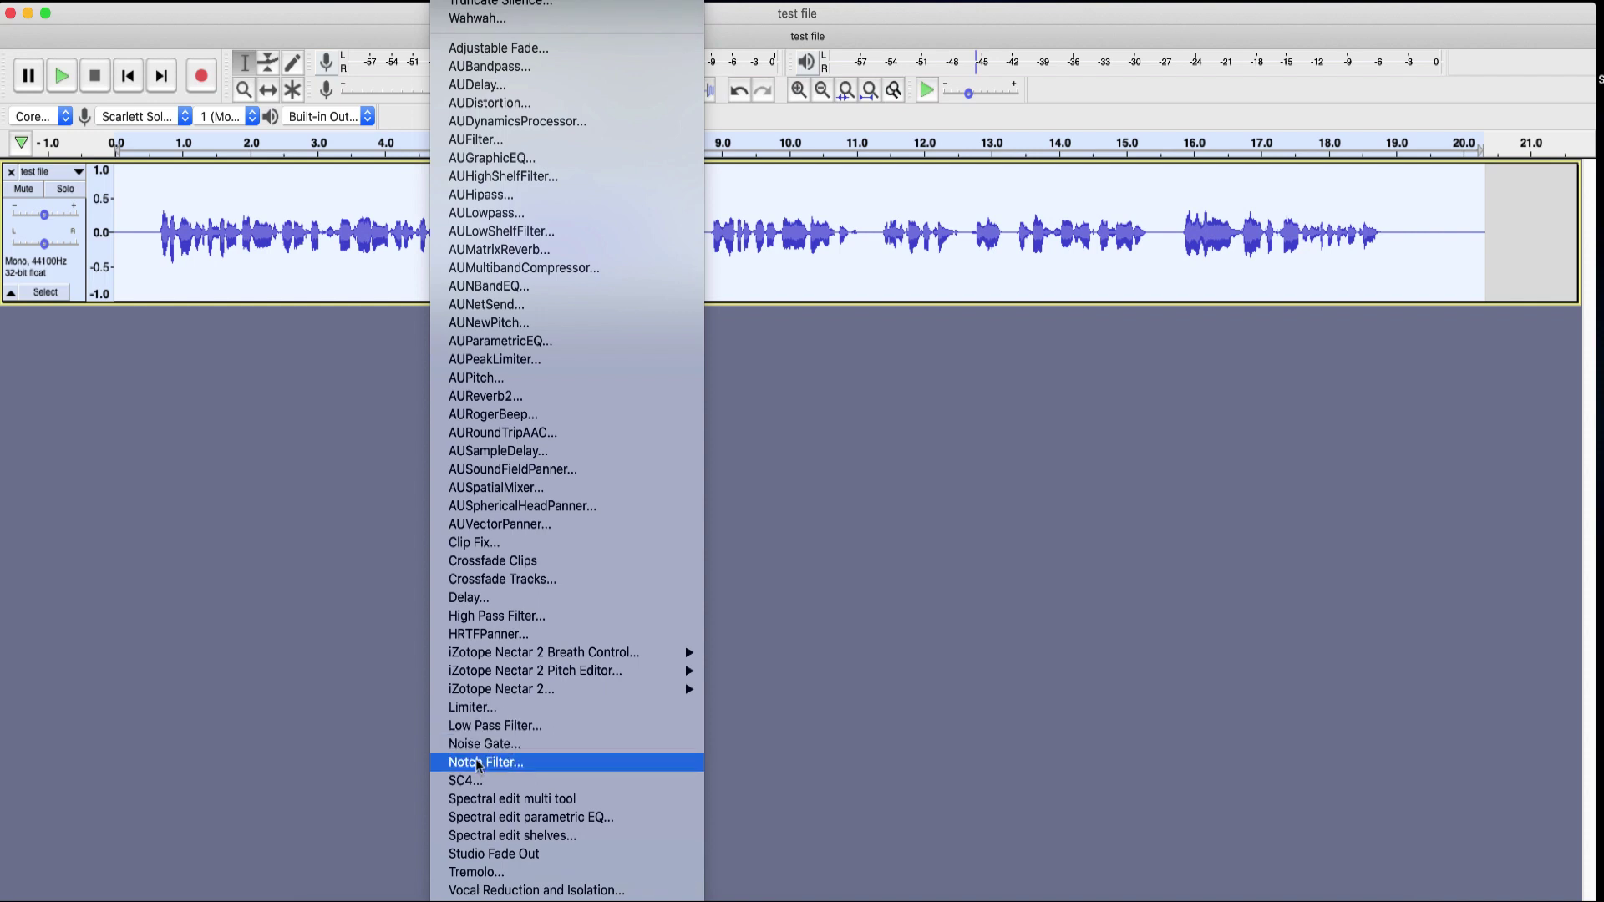
pyautogui.click(482, 749)
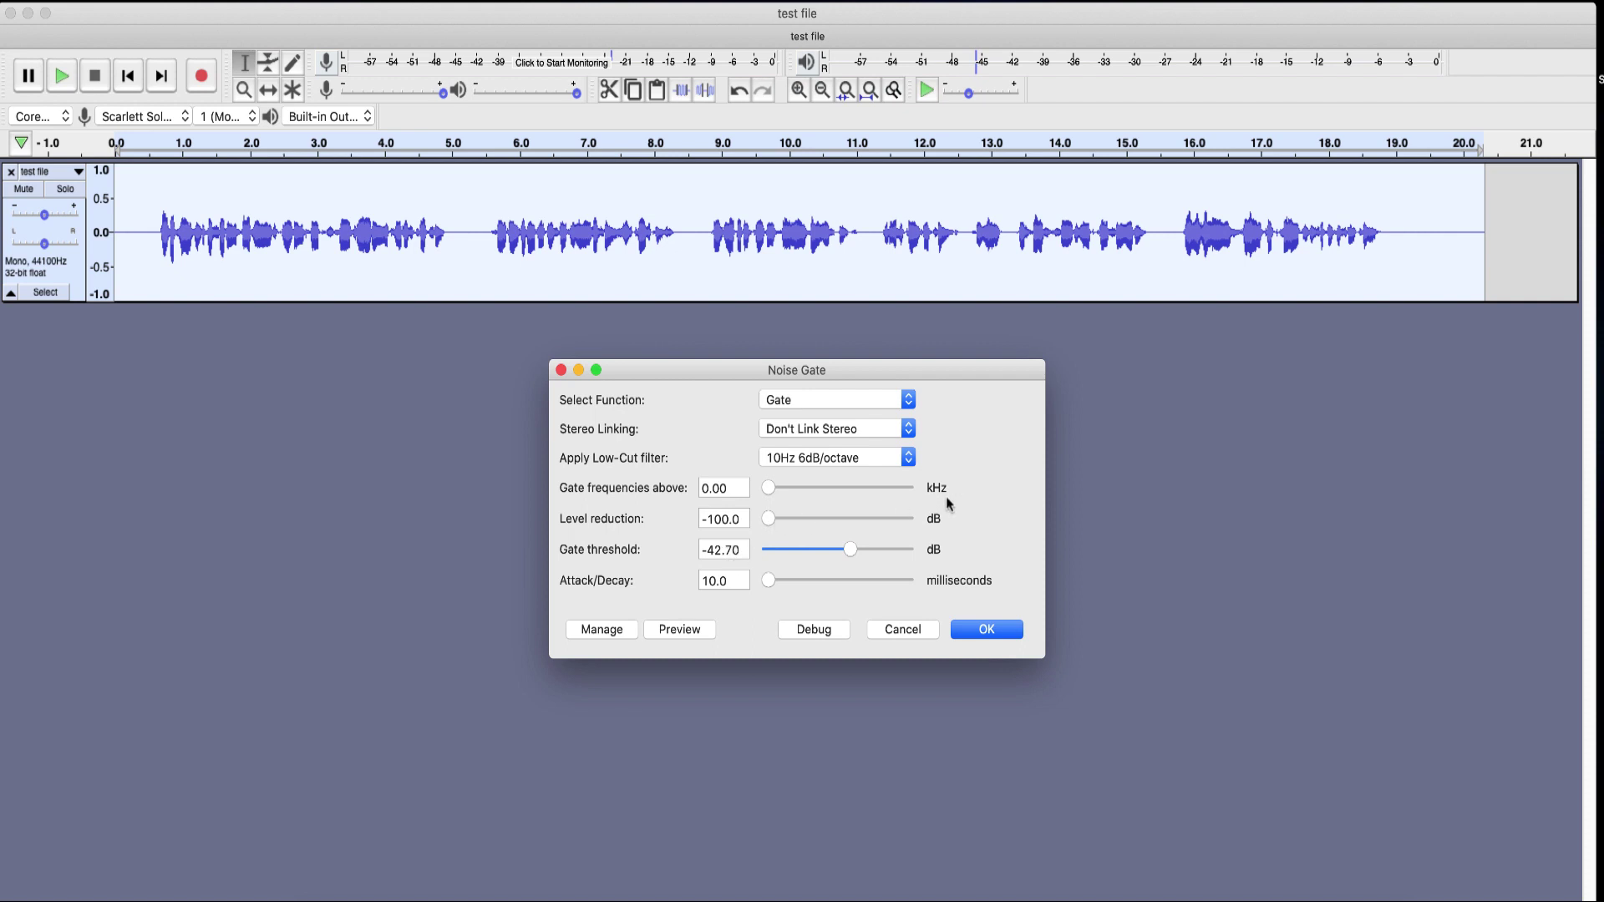
pyautogui.click(987, 630)
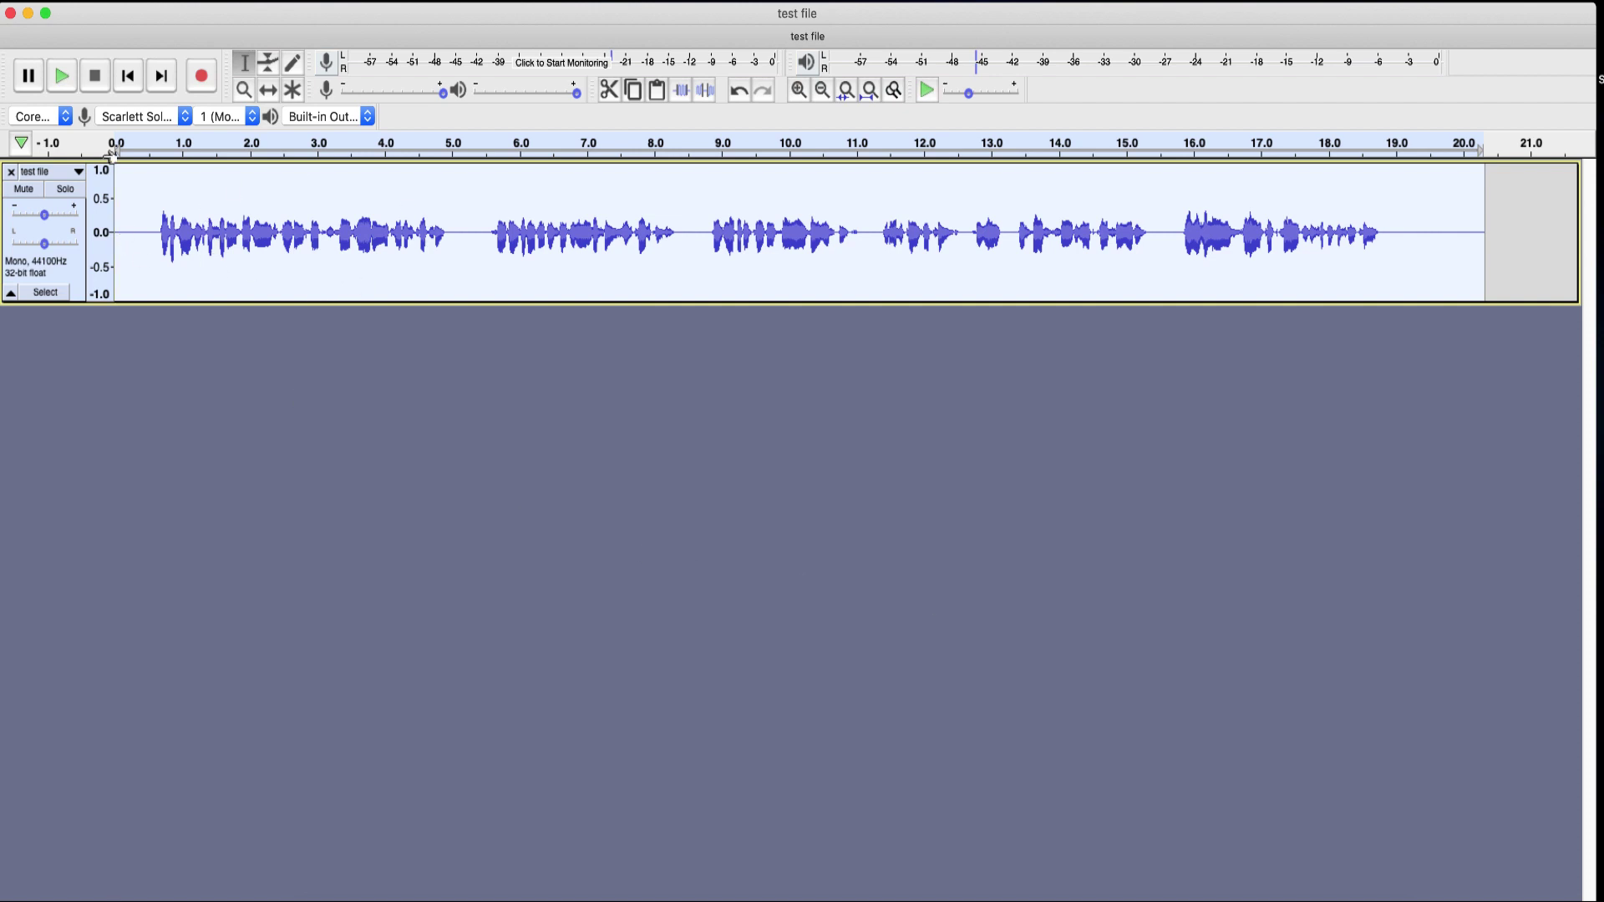
# Listen to the gated track and examine the silent gaps before the first phrase and between the following phrases
pyautogui.click(67, 80)
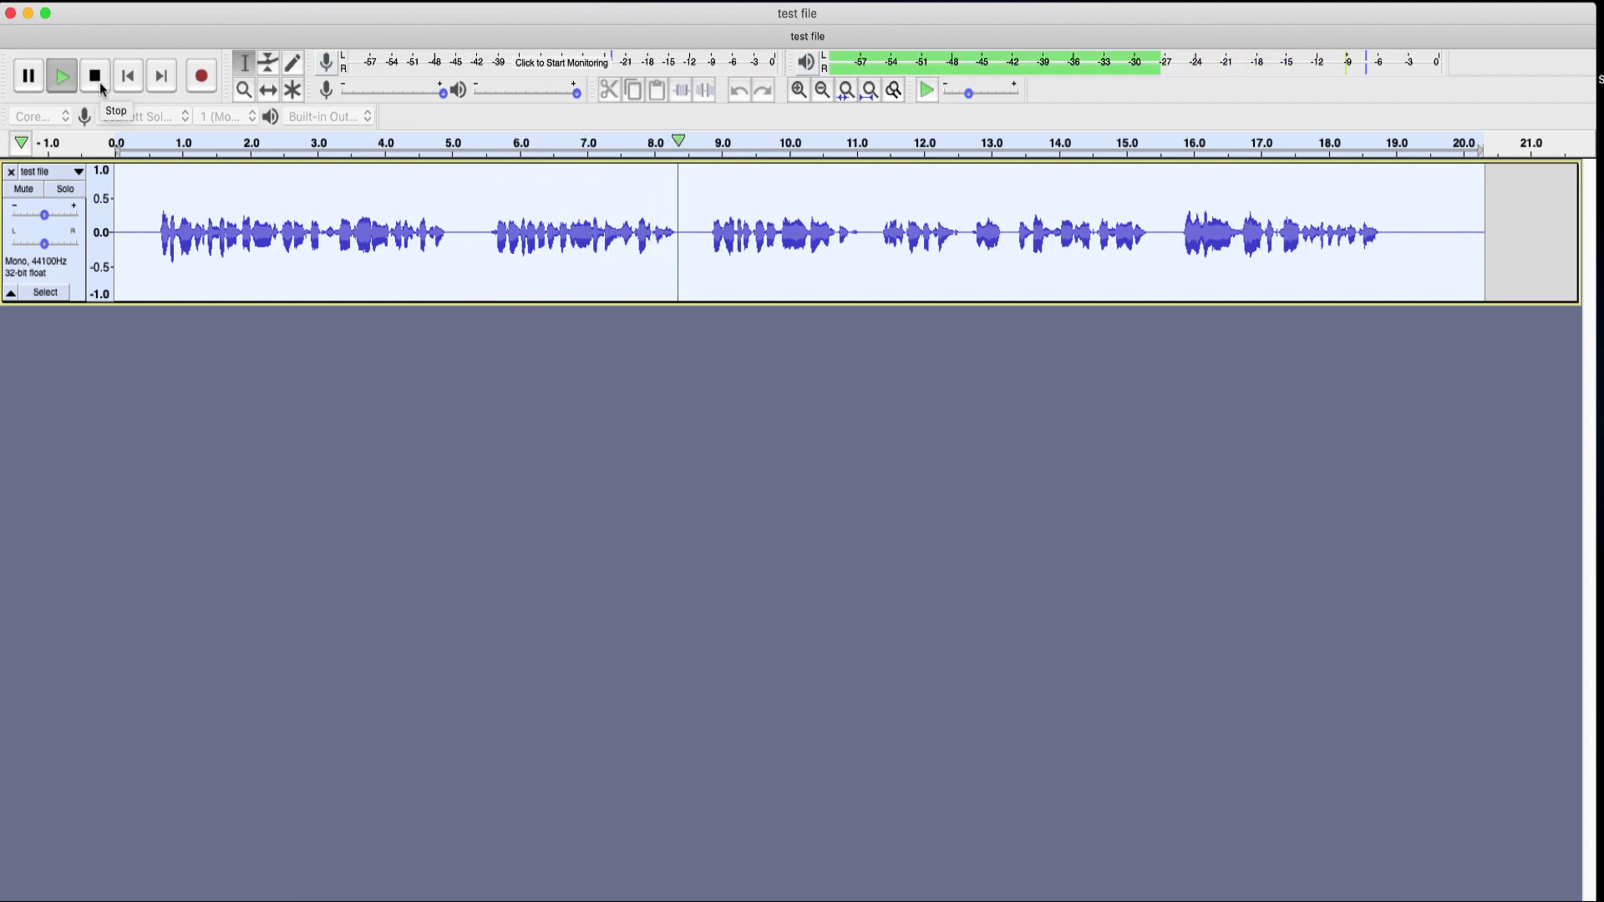
pyautogui.click(95, 77)
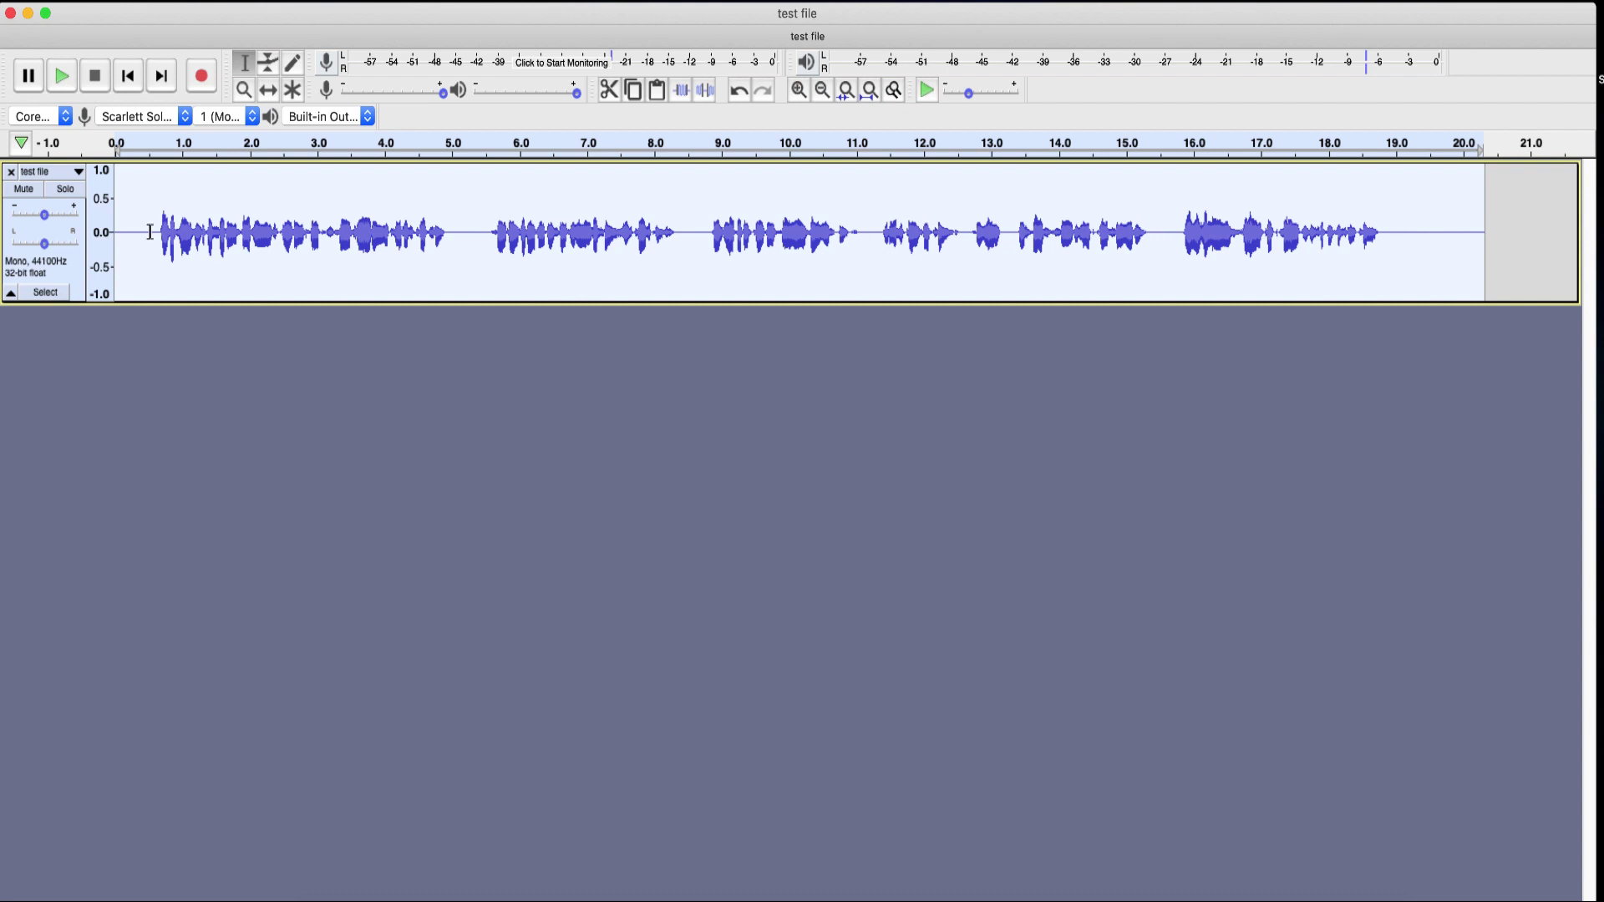
pyautogui.moveTo(156, 233); pyautogui.dragTo(110, 234)
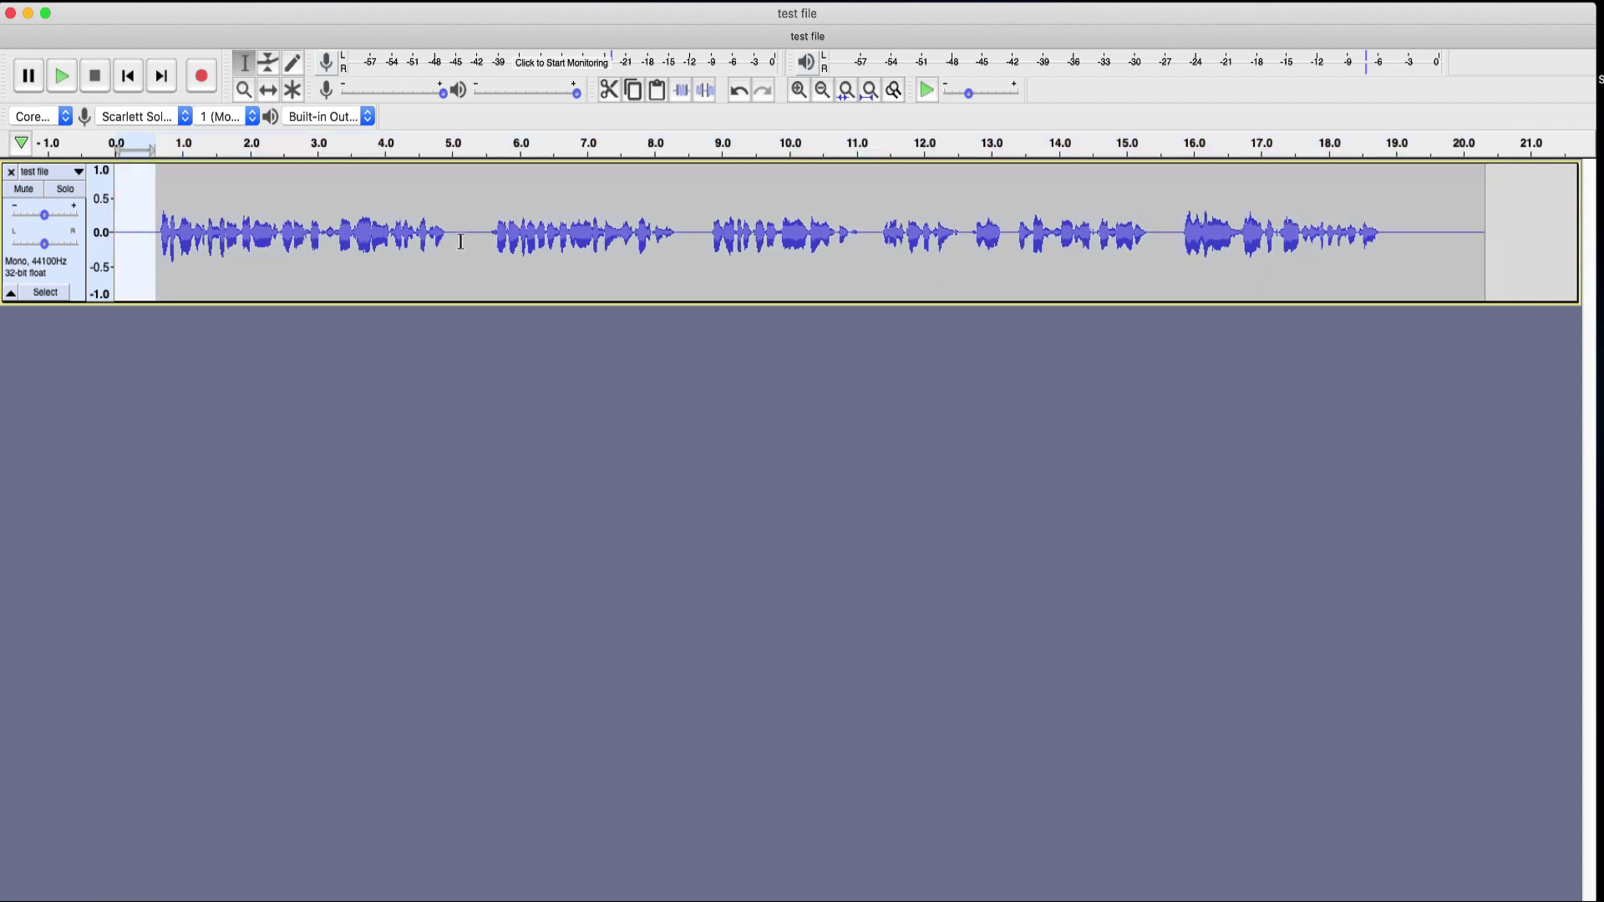
pyautogui.moveTo(449, 234); pyautogui.dragTo(480, 233)
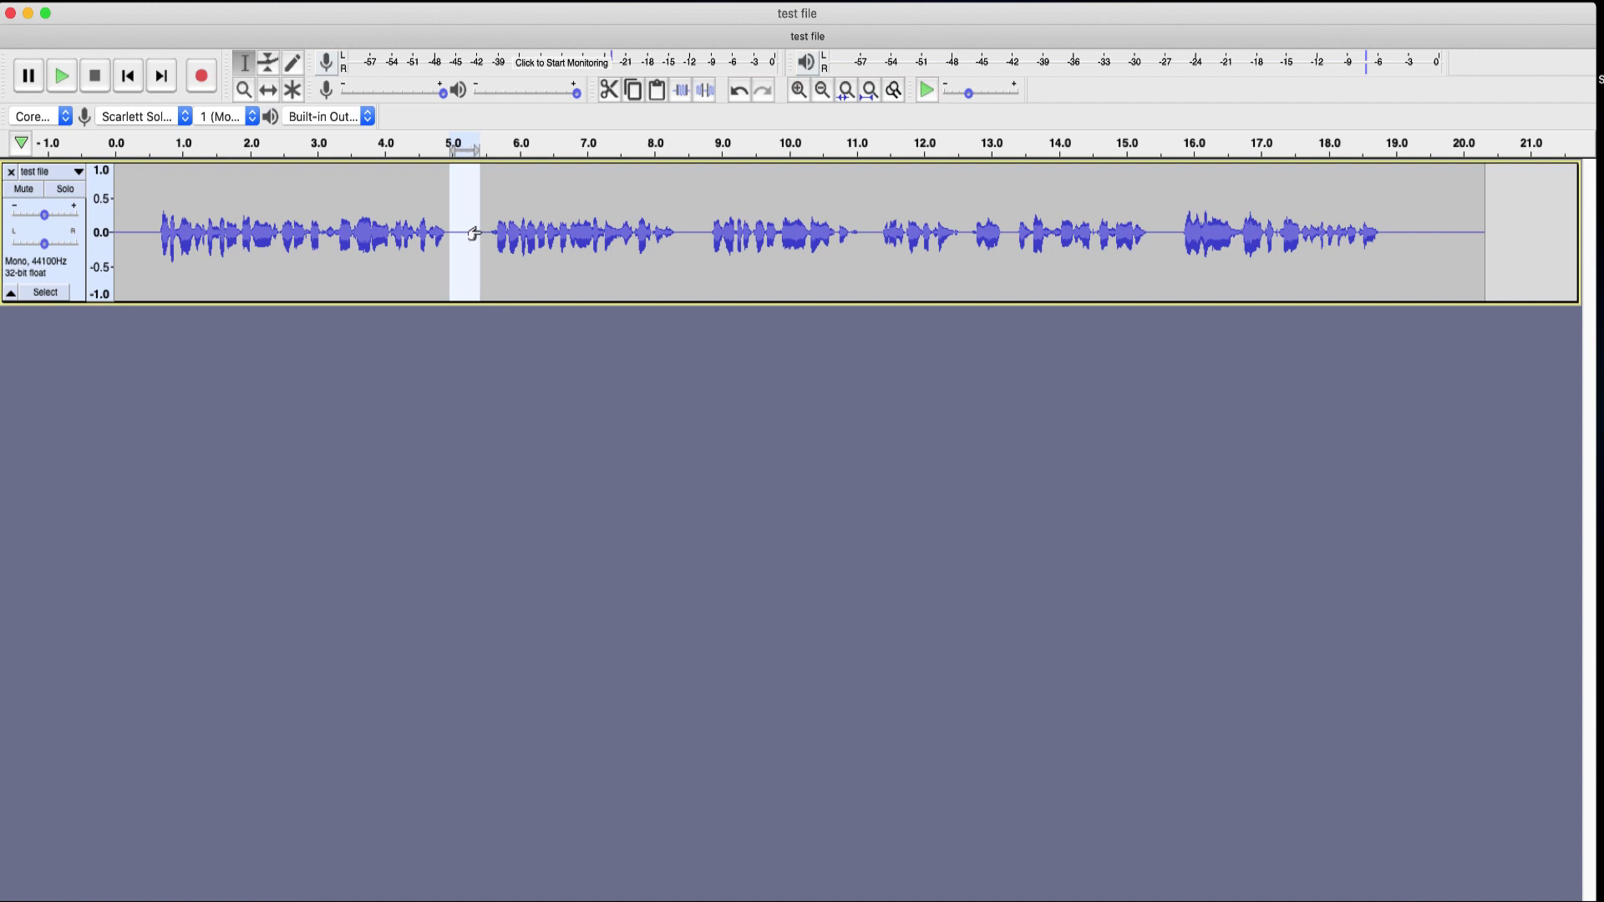
pyautogui.click(684, 232)
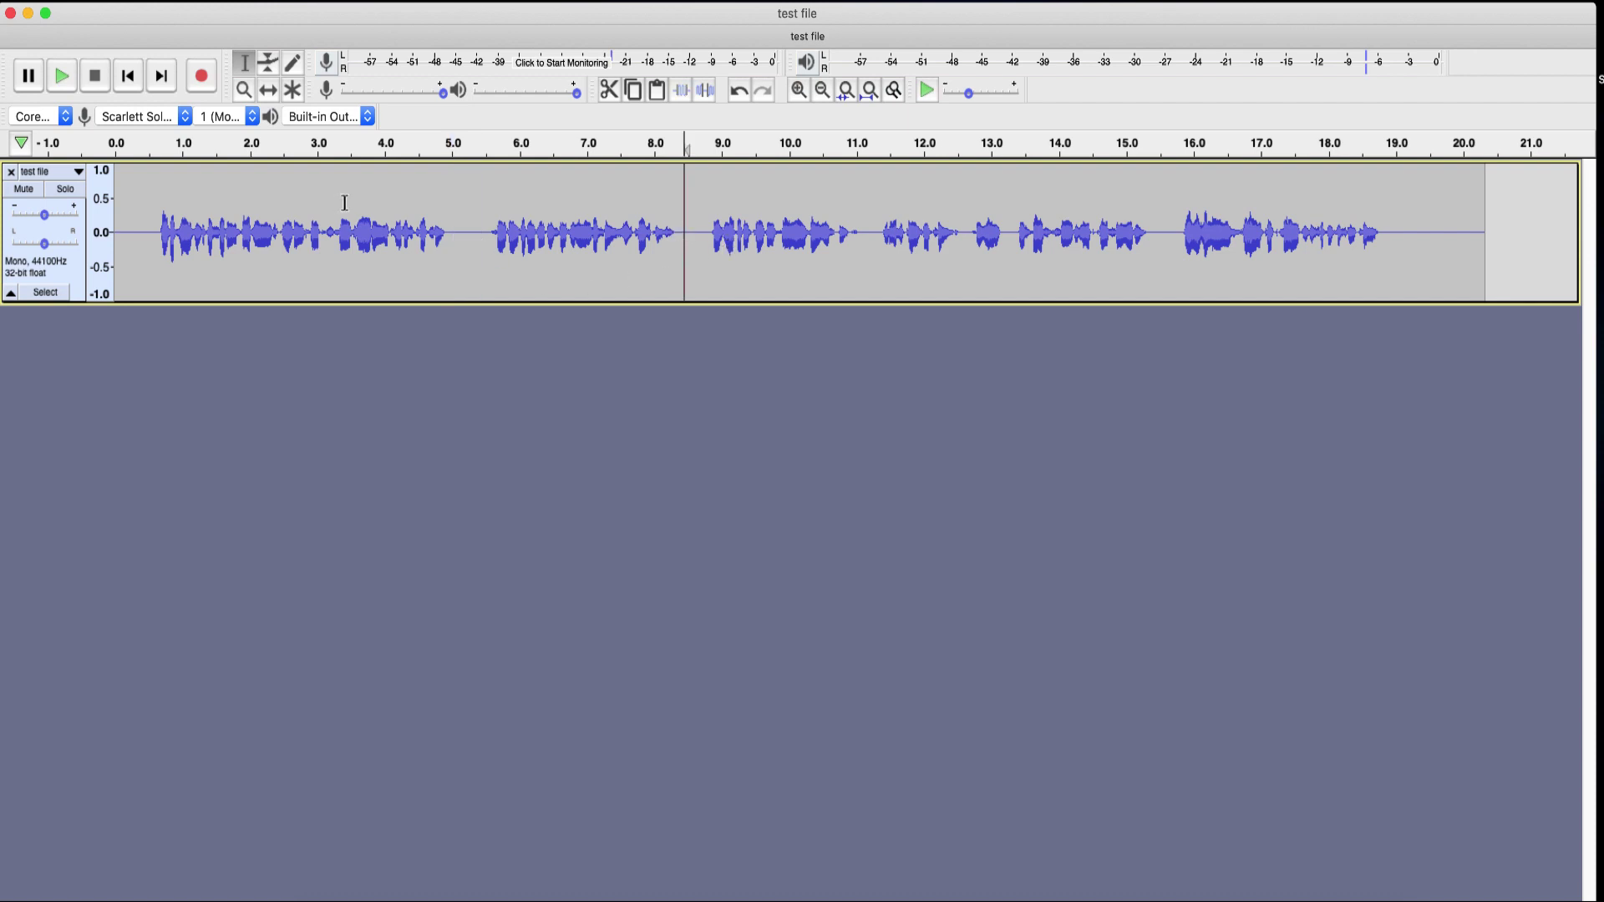
pyautogui.click(155, 235)
pyautogui.moveTo(153, 234); pyautogui.dragTo(108, 235)
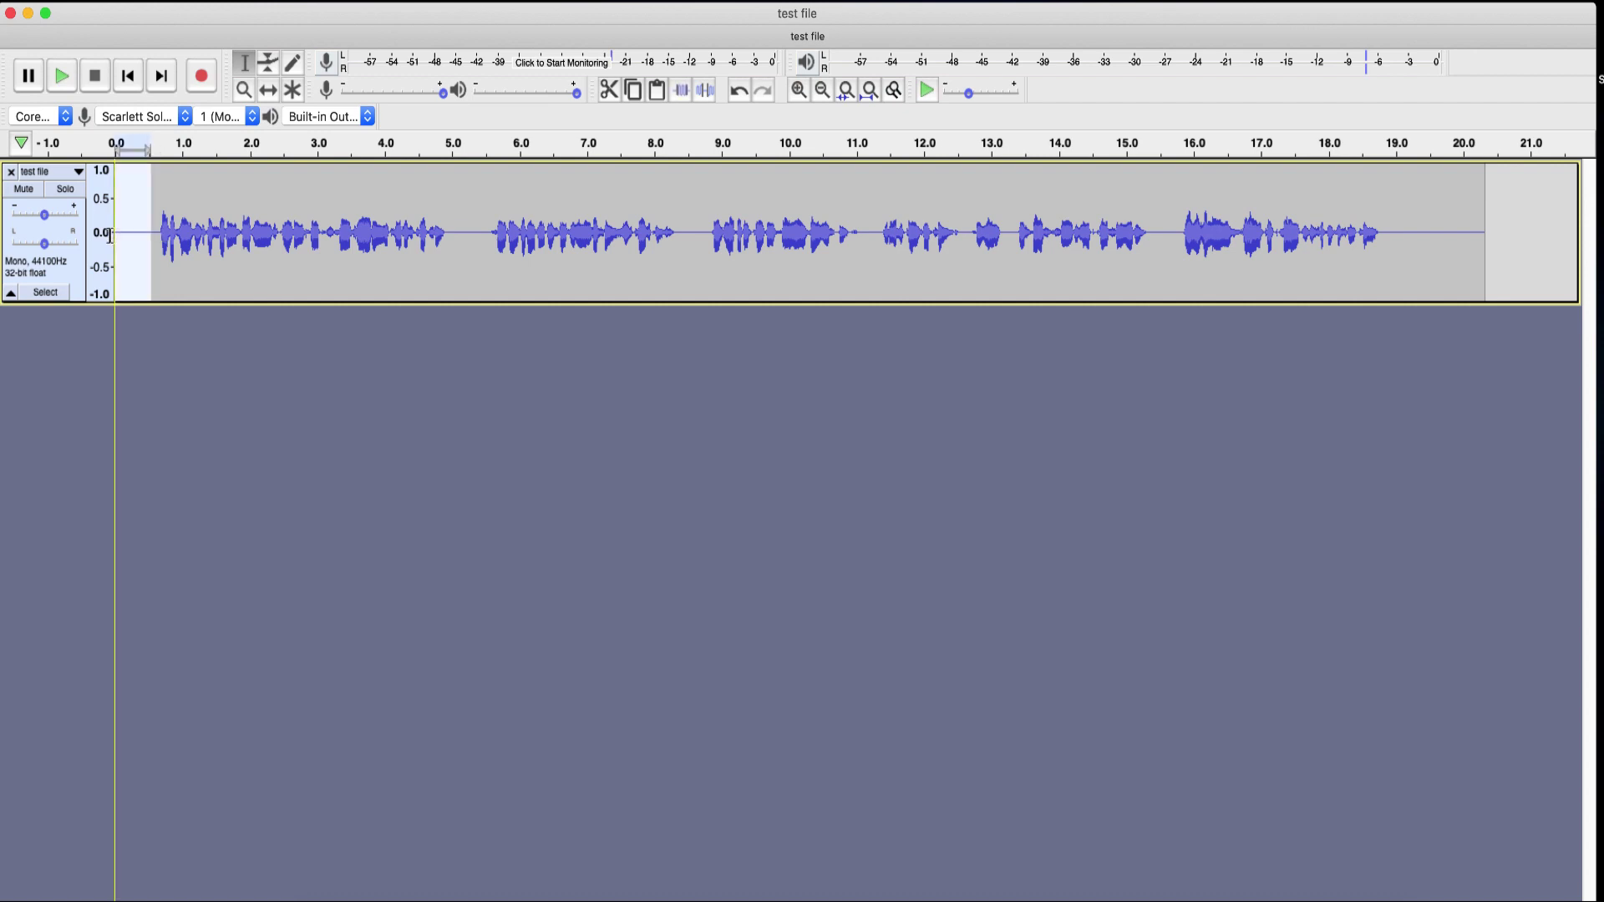
pyautogui.click(454, 234)
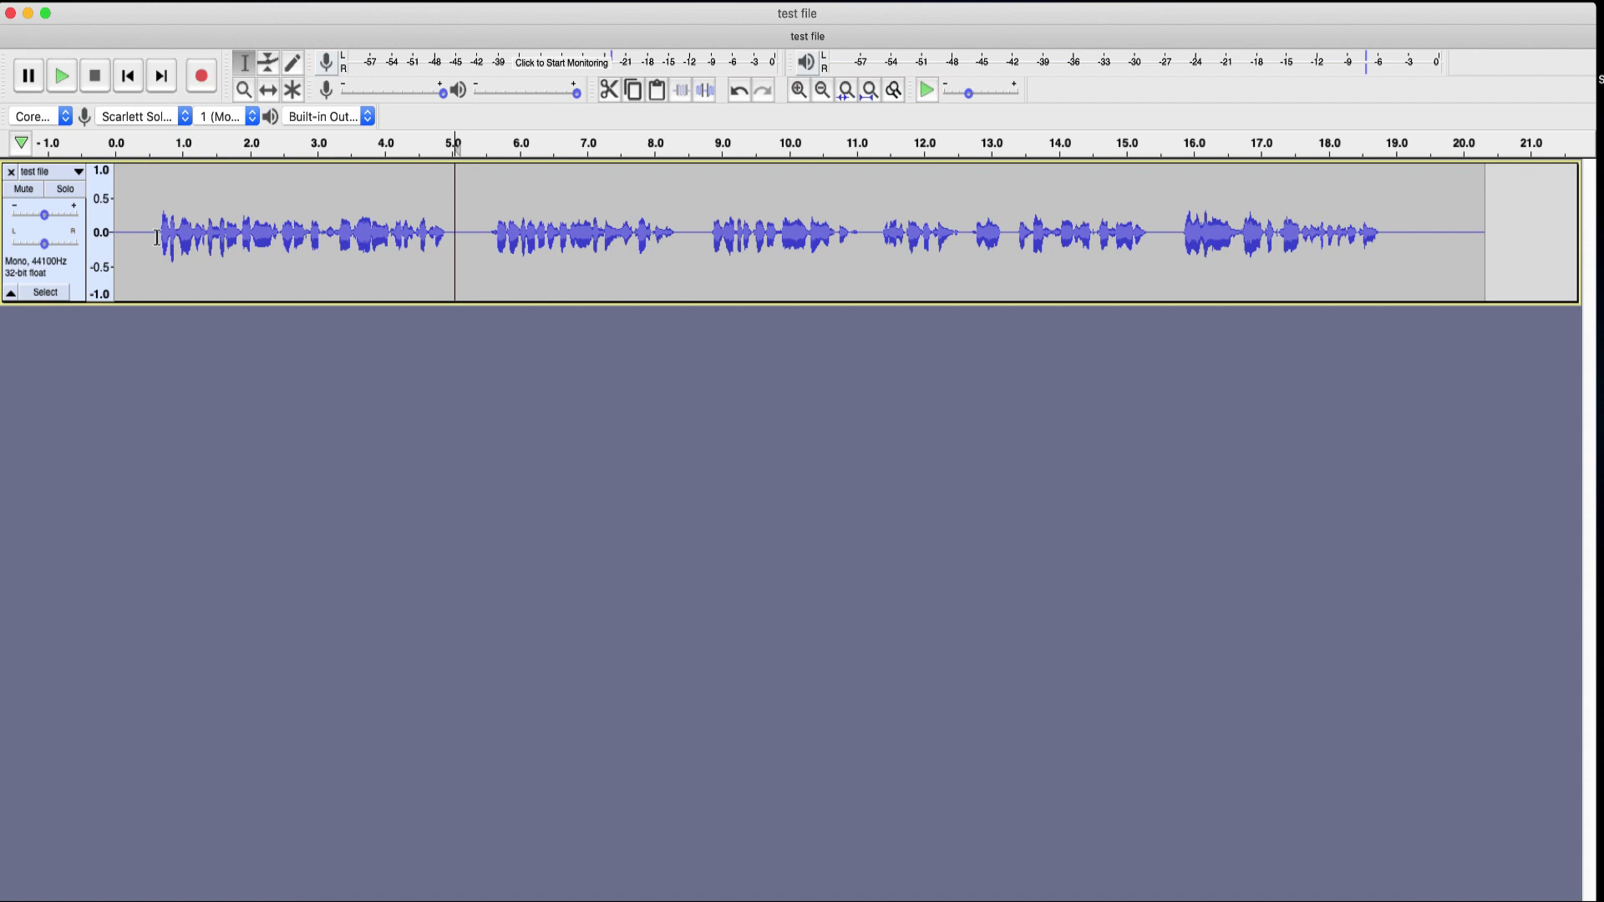
# Flatten the Graphic EQ, load the factory preset "Low rolloff for speech" and apply it to the whole track
pyautogui.click(59, 292)
pyautogui.click(522, 2)
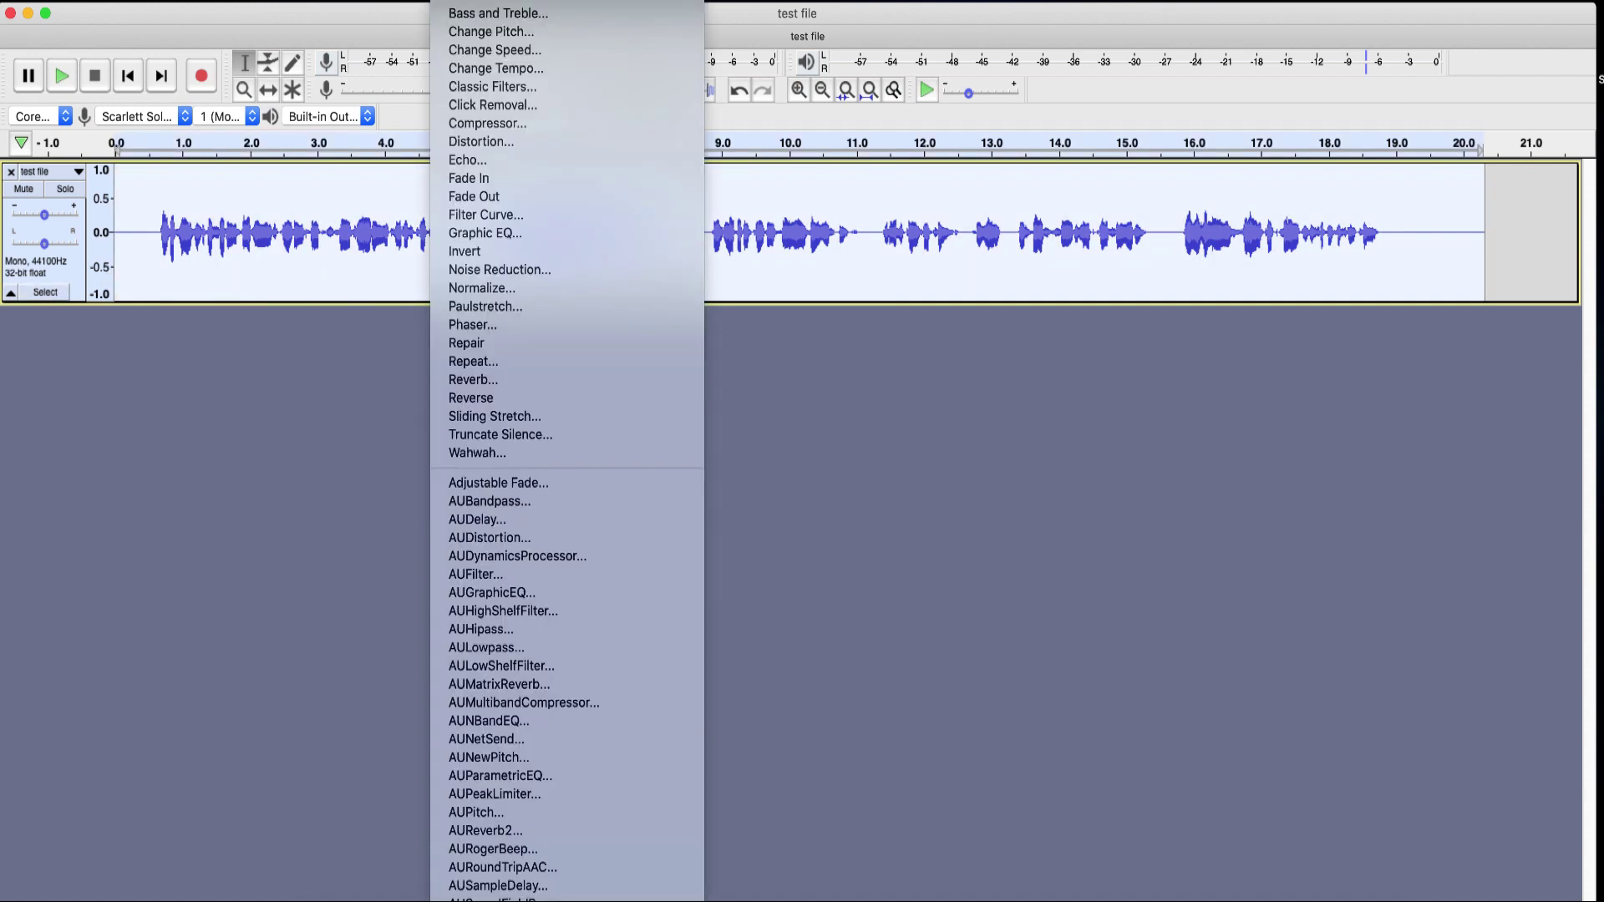
pyautogui.scroll(-1, 477, 226)
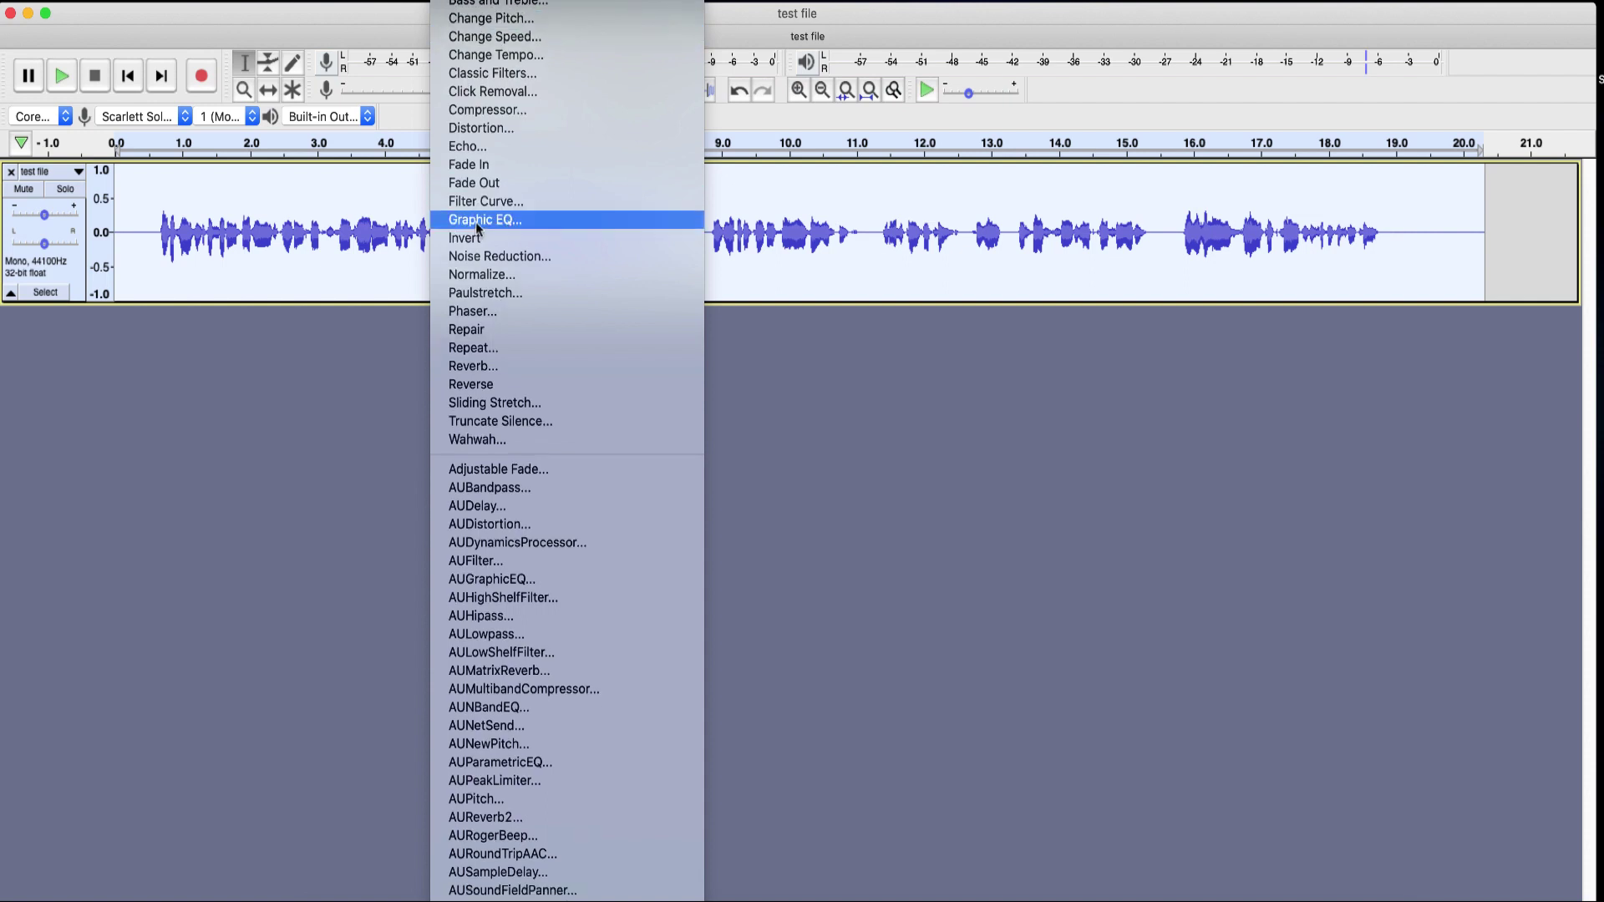
pyautogui.click(478, 220)
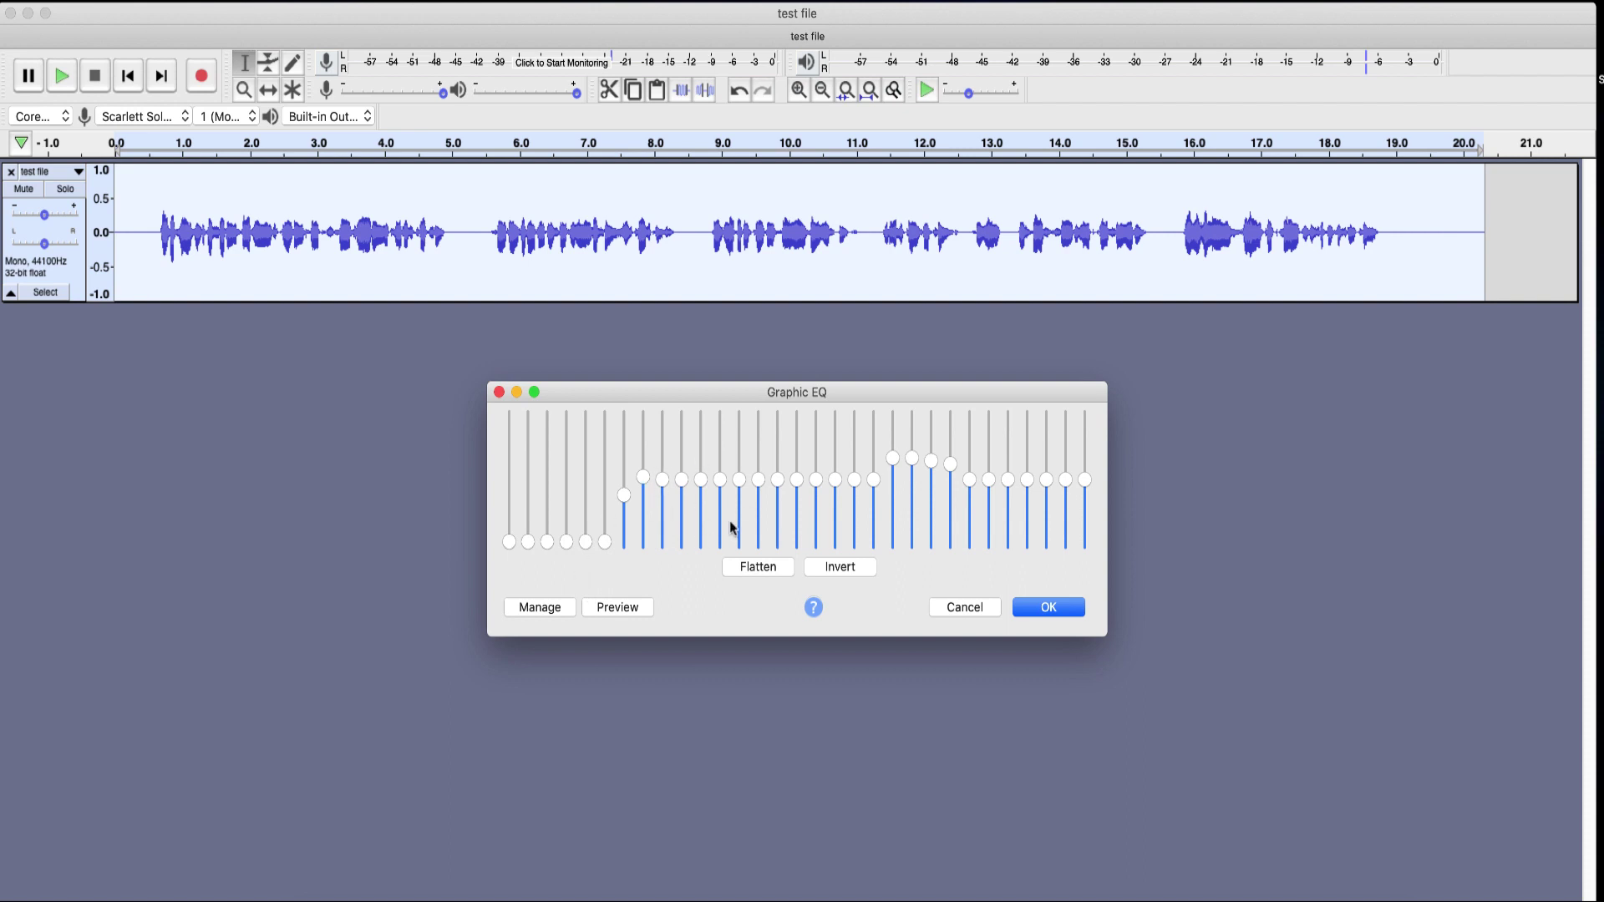
pyautogui.click(768, 575)
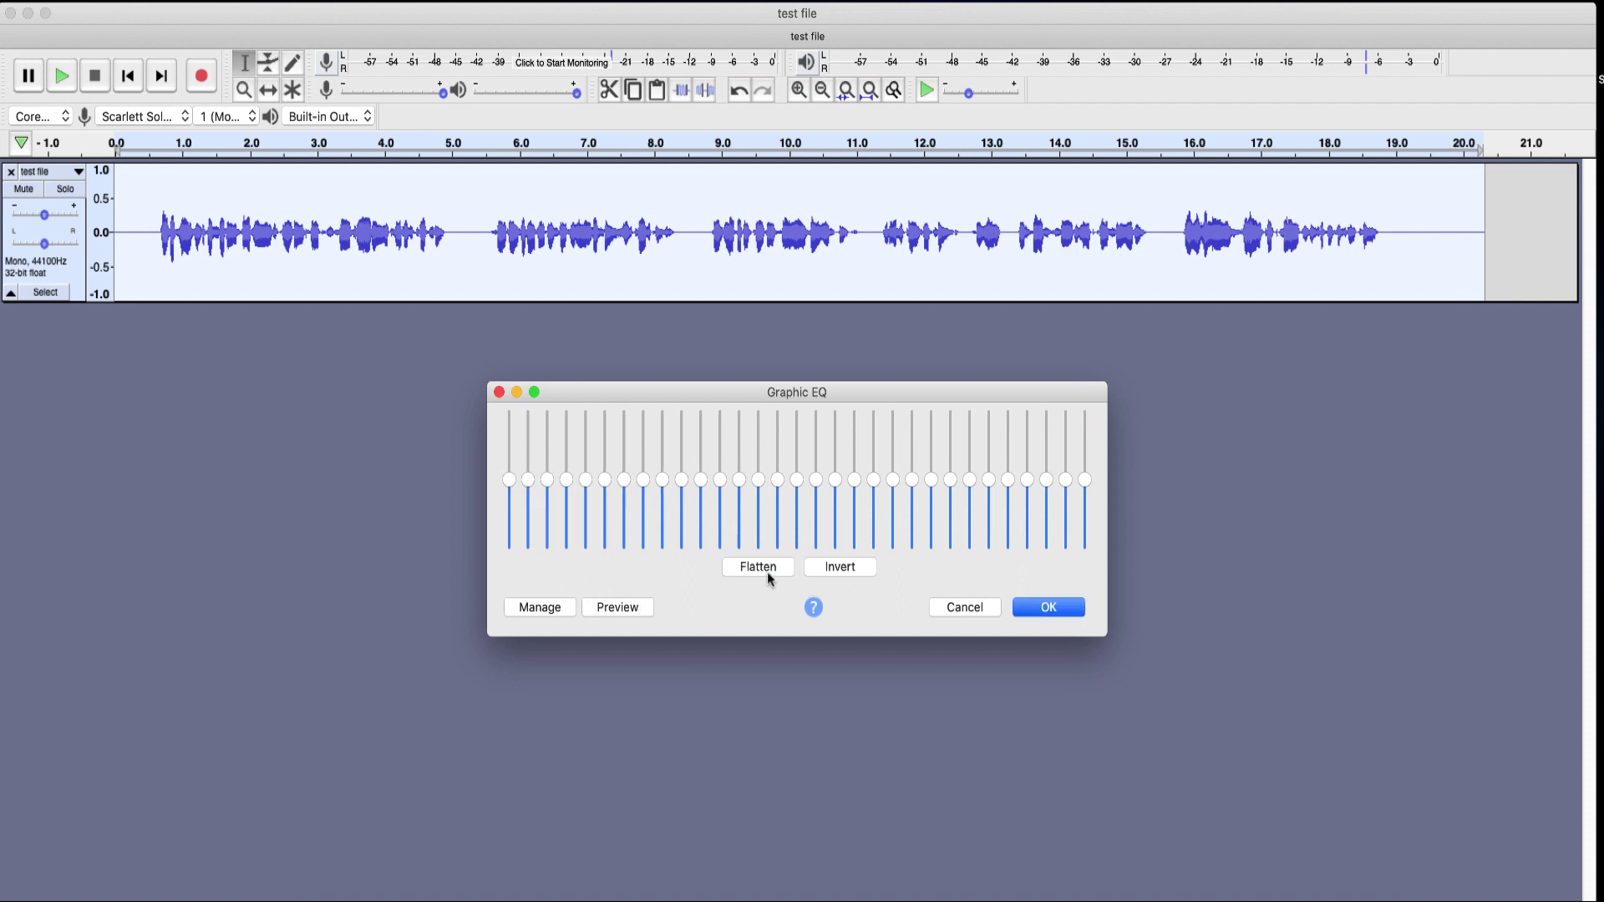
pyautogui.click(558, 614)
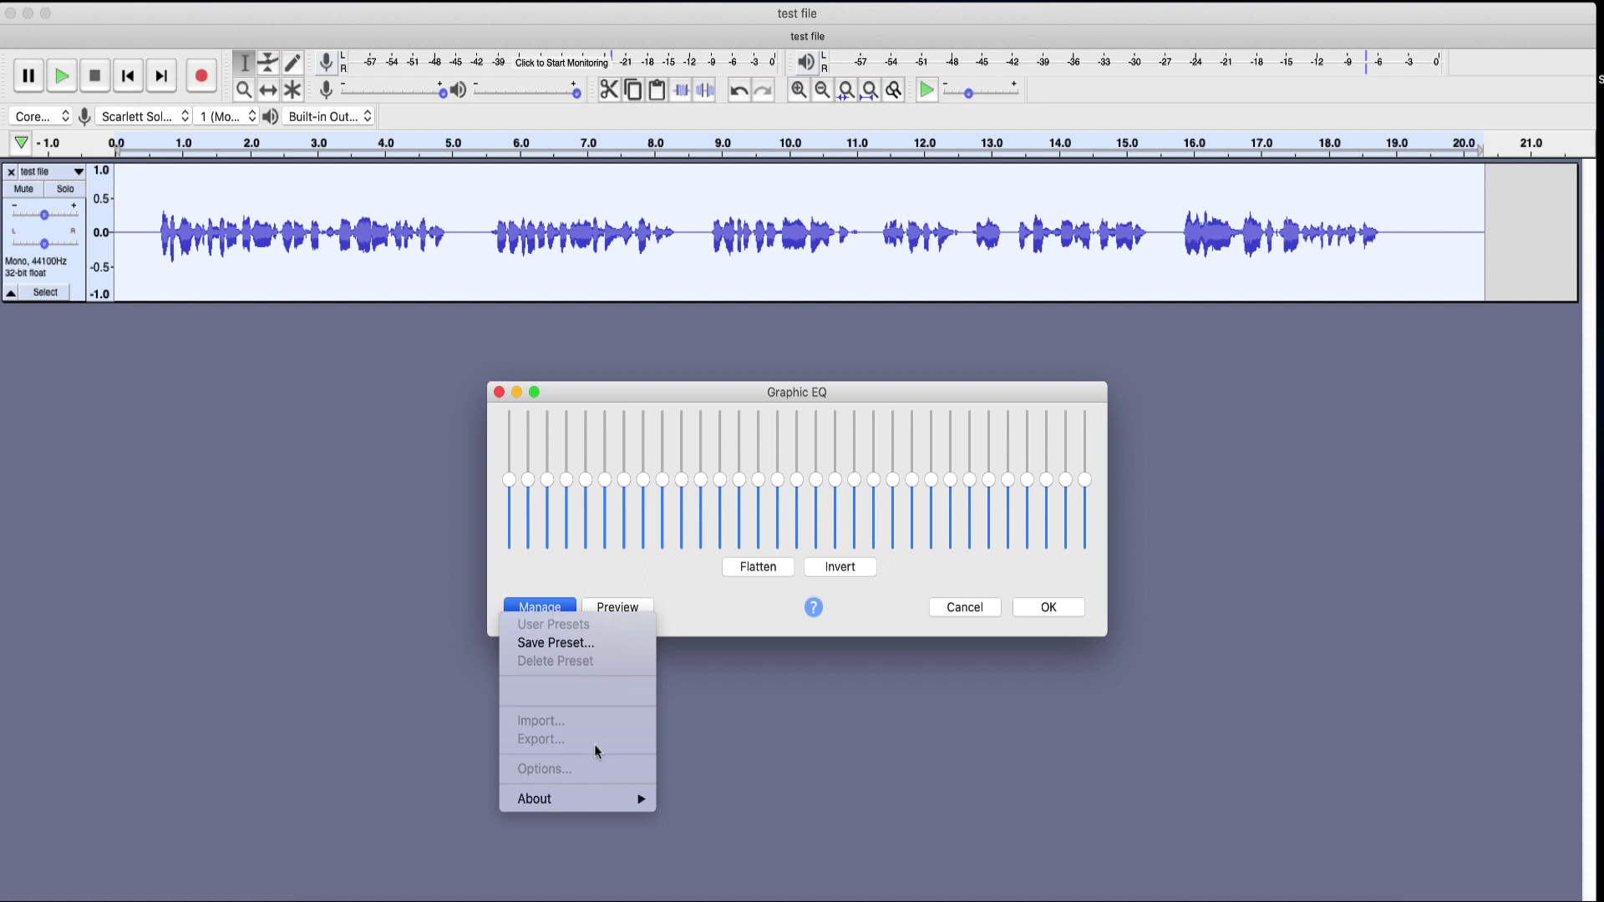
pyautogui.moveTo(612, 696)
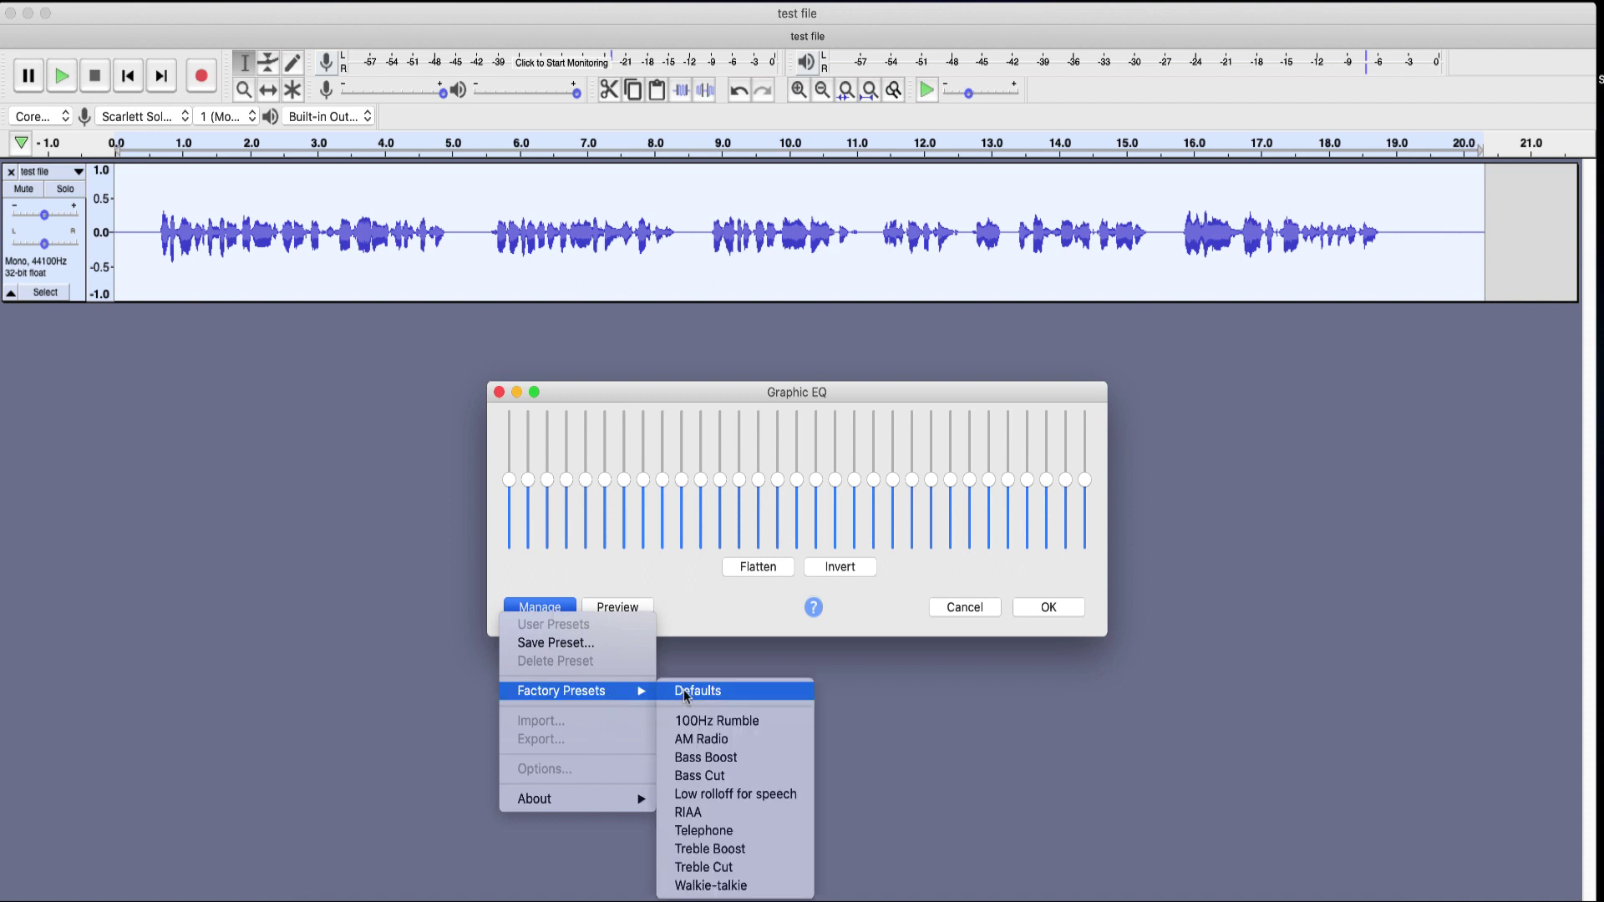
pyautogui.click(697, 794)
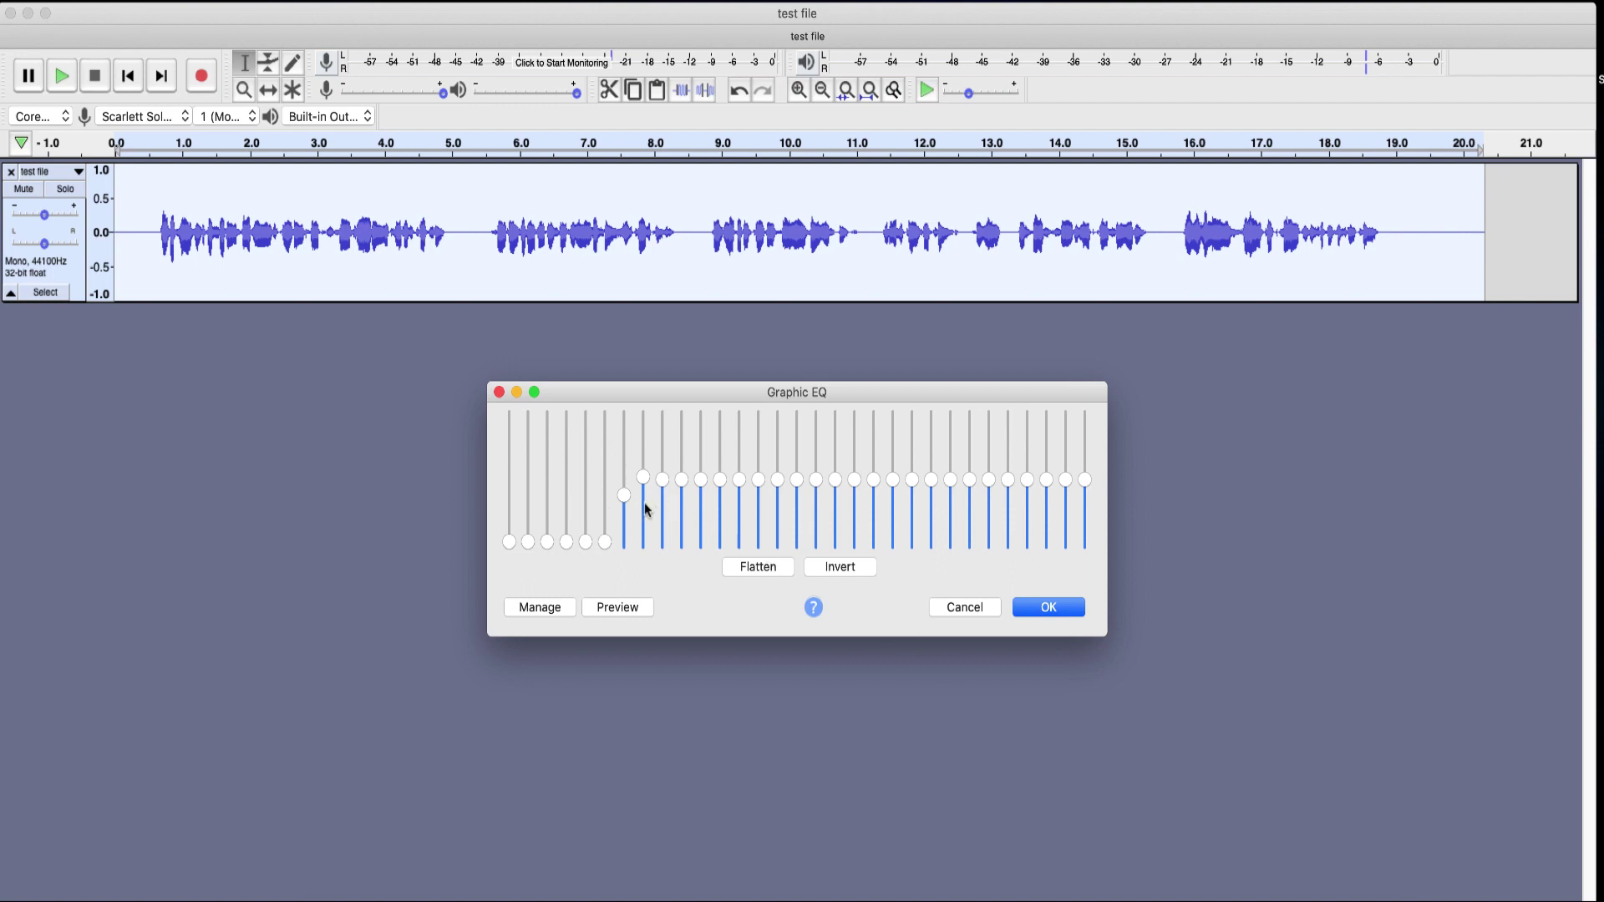
pyautogui.moveTo(624, 496)
pyautogui.click(1045, 606)
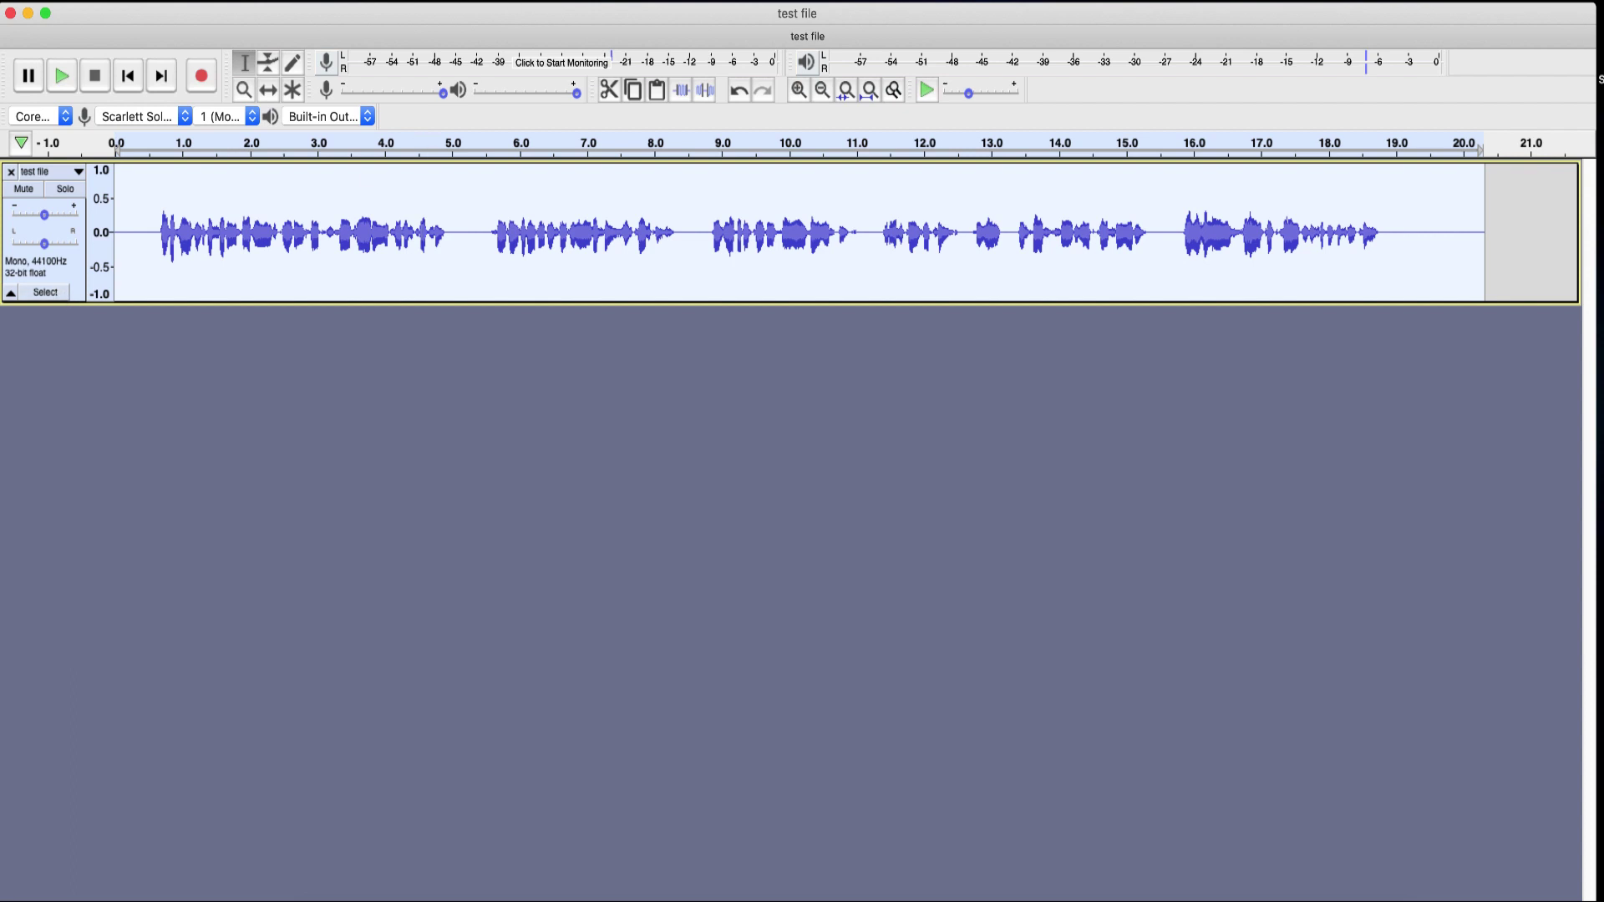
# Start another Graphic EQ on the track and slightly lower the bands from 200 Hz to about 1 kHz, deepest at 400 Hz
pyautogui.click(452, 1)
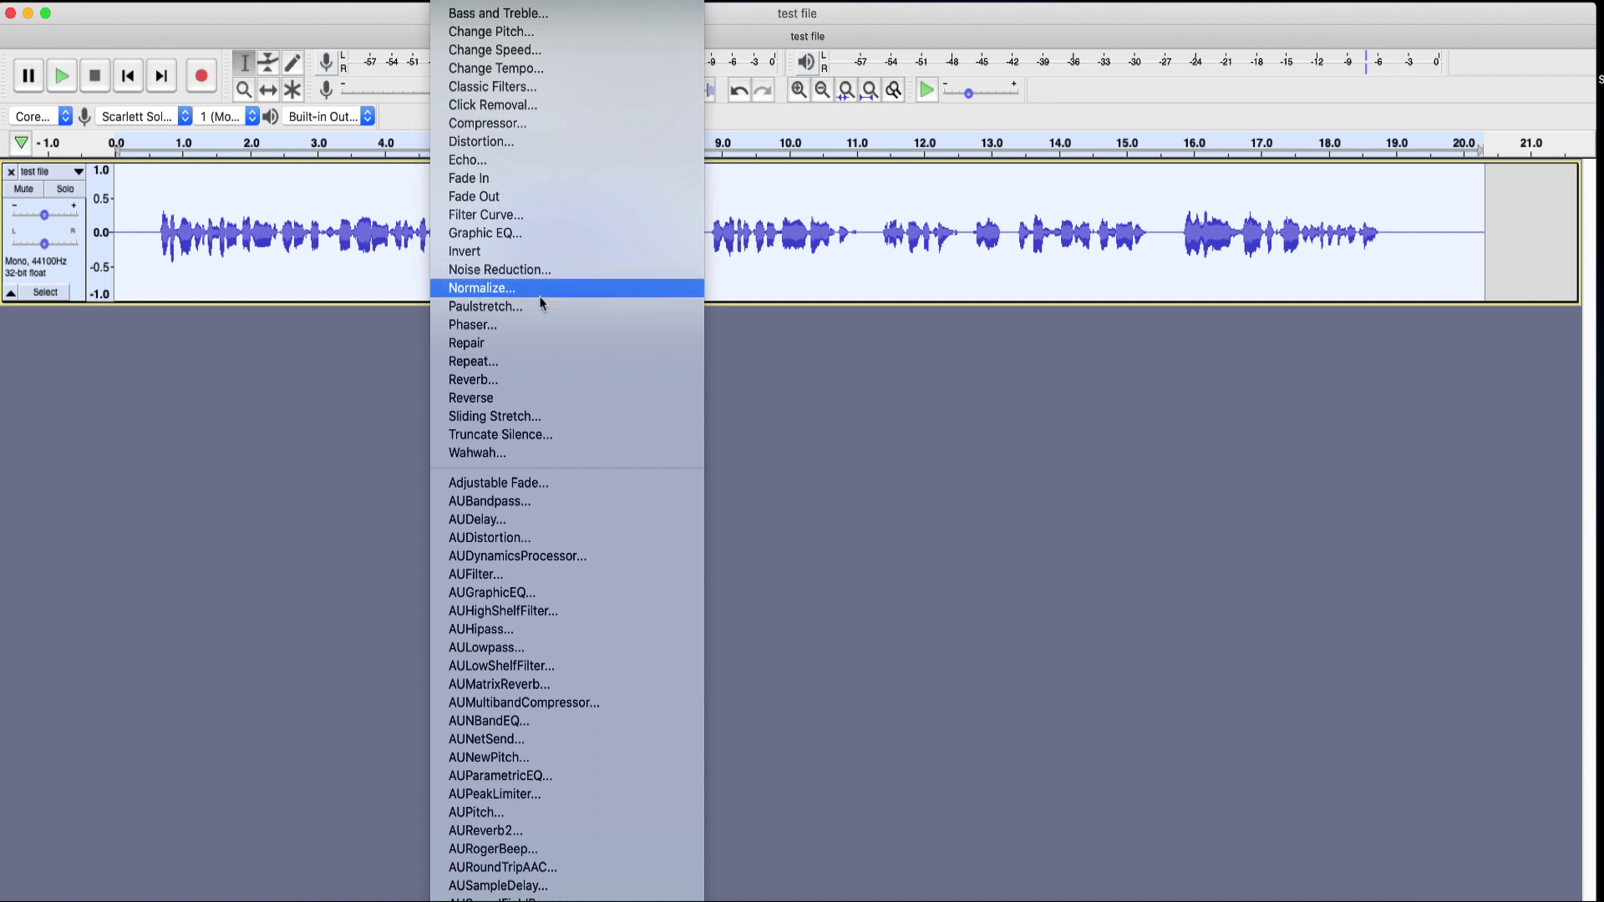
pyautogui.click(523, 236)
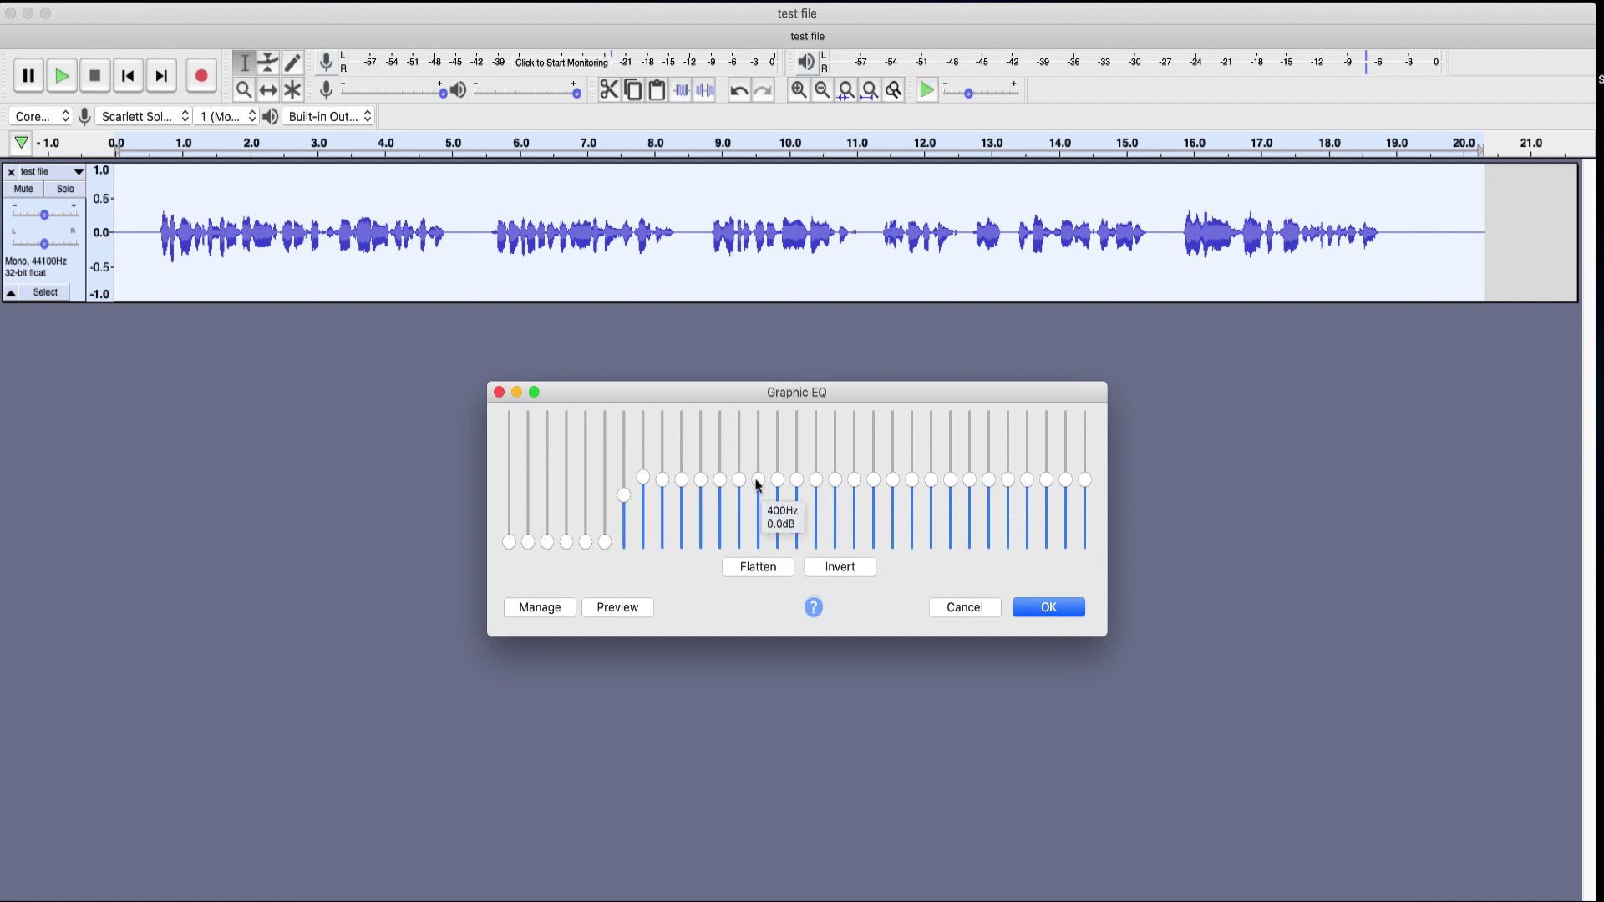
pyautogui.moveTo(721, 483)
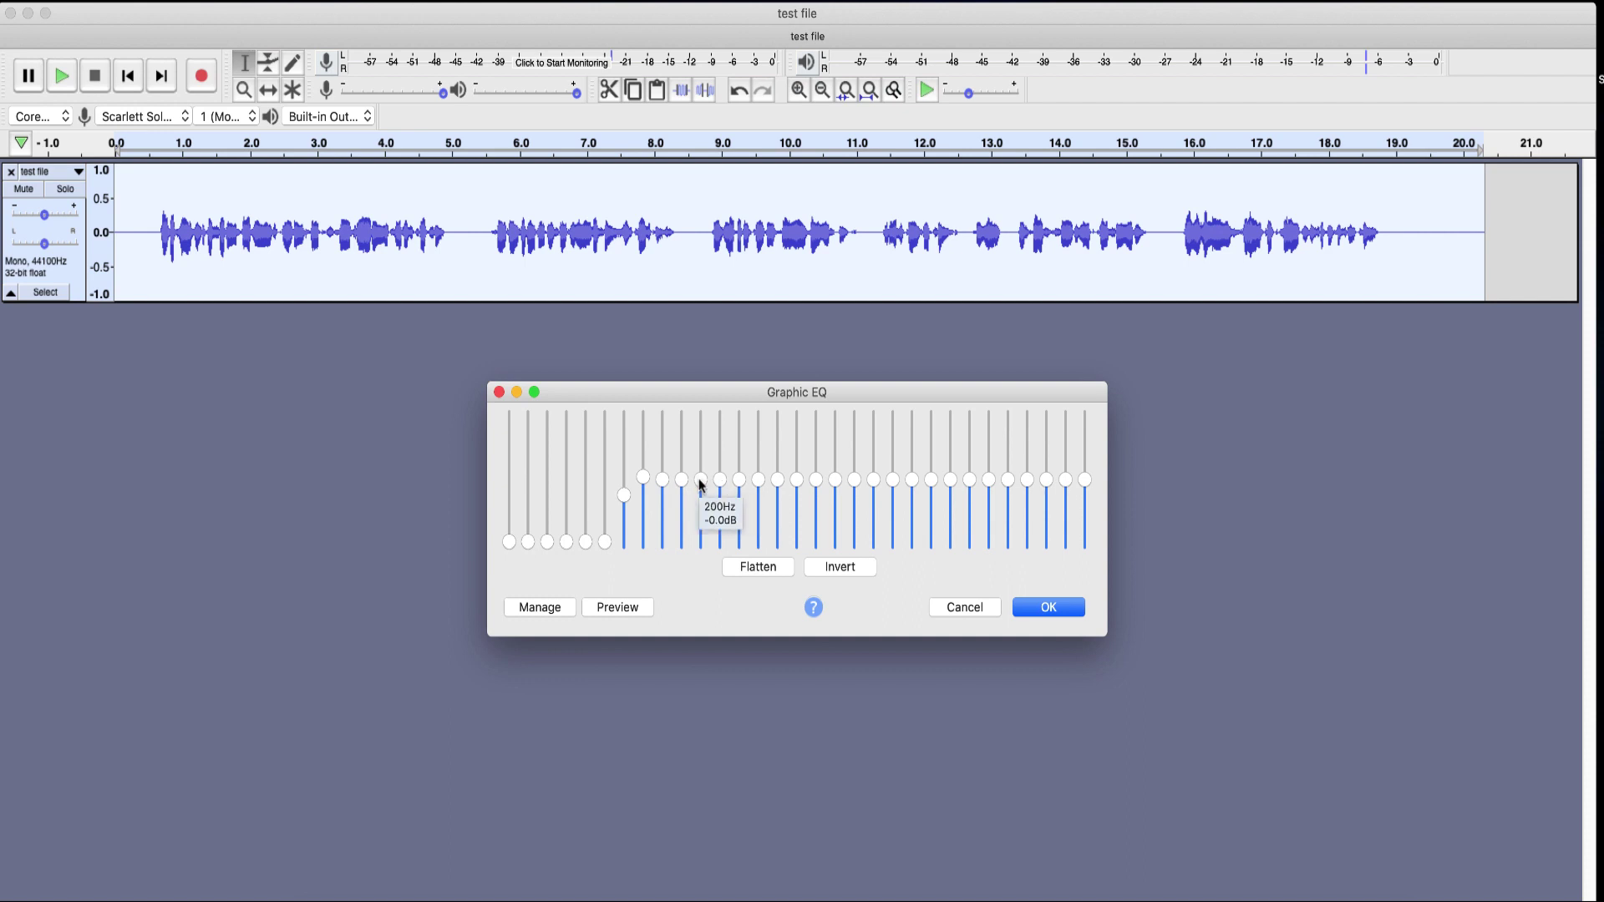
pyautogui.moveTo(700, 484); pyautogui.dragTo(800, 489)
pyautogui.moveTo(816, 480); pyautogui.dragTo(817, 490)
pyautogui.moveTo(836, 481); pyautogui.dragTo(835, 491)
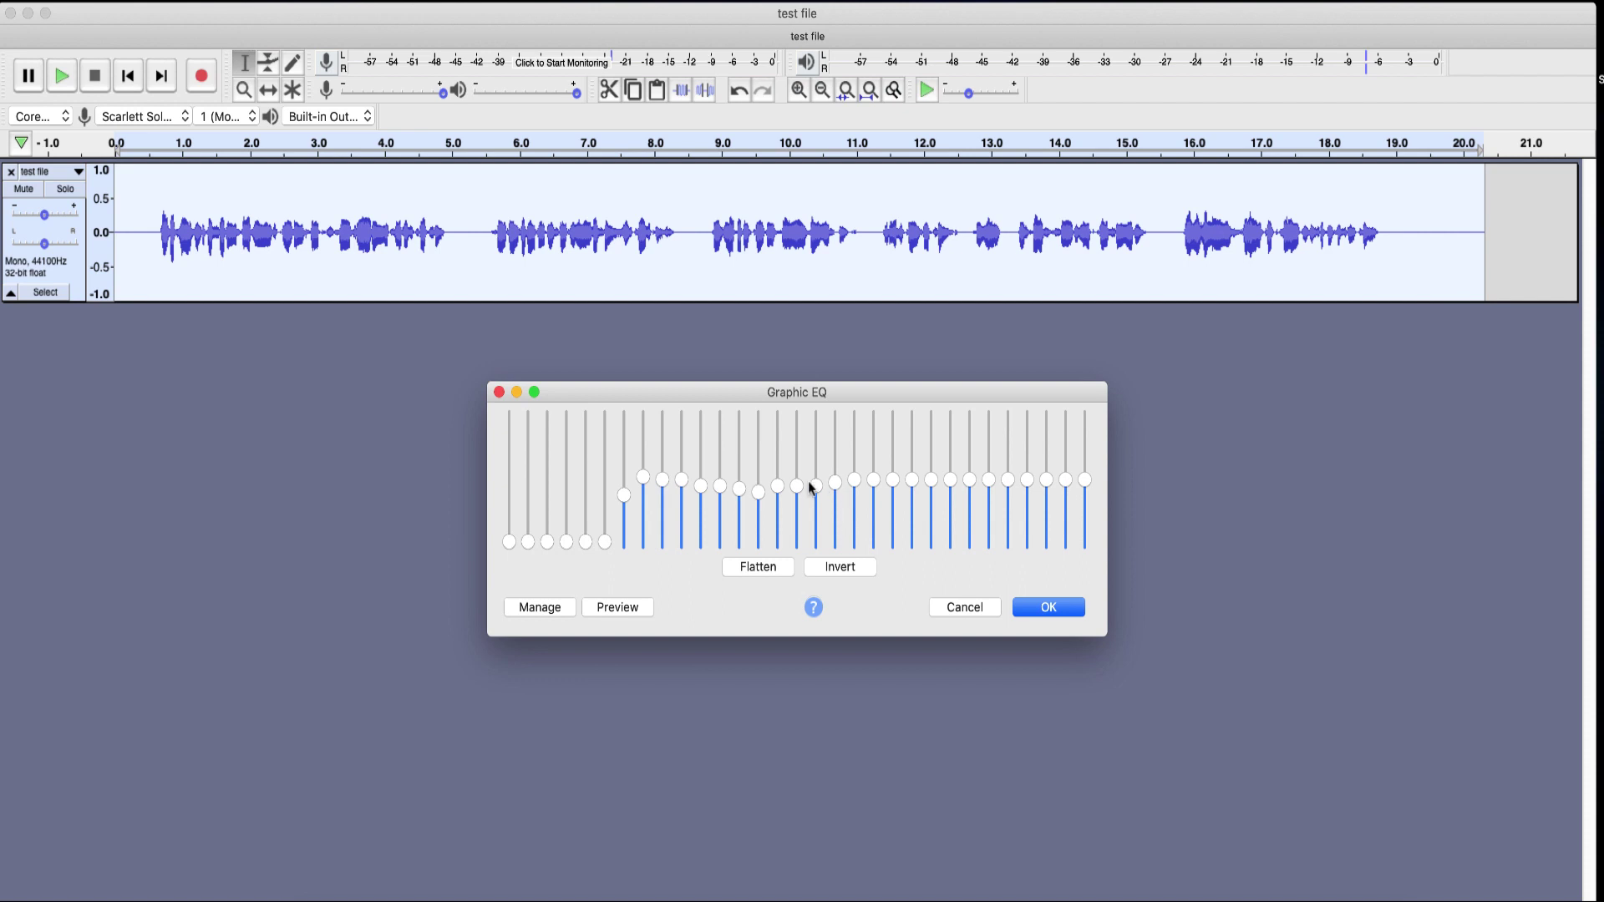
# Slightly boost the 2.5 kHz band and the two bands just below it, and apply the Graphic EQ to the track
pyautogui.moveTo(800, 482)
pyautogui.moveTo(976, 487)
pyautogui.moveTo(912, 483)
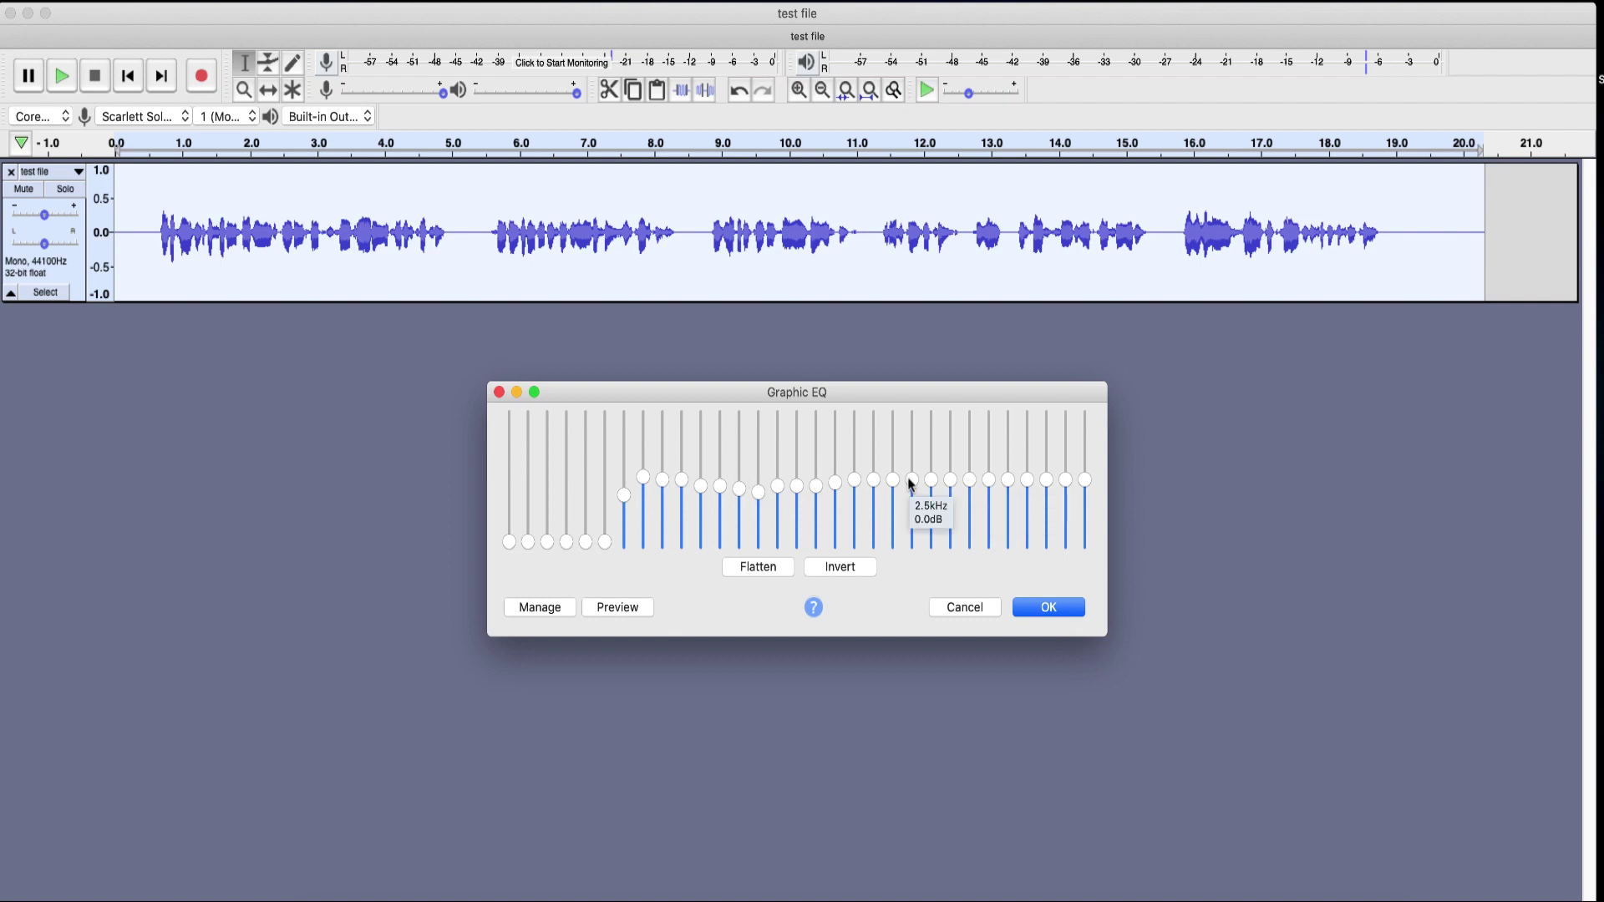
pyautogui.moveTo(912, 483); pyautogui.dragTo(874, 473)
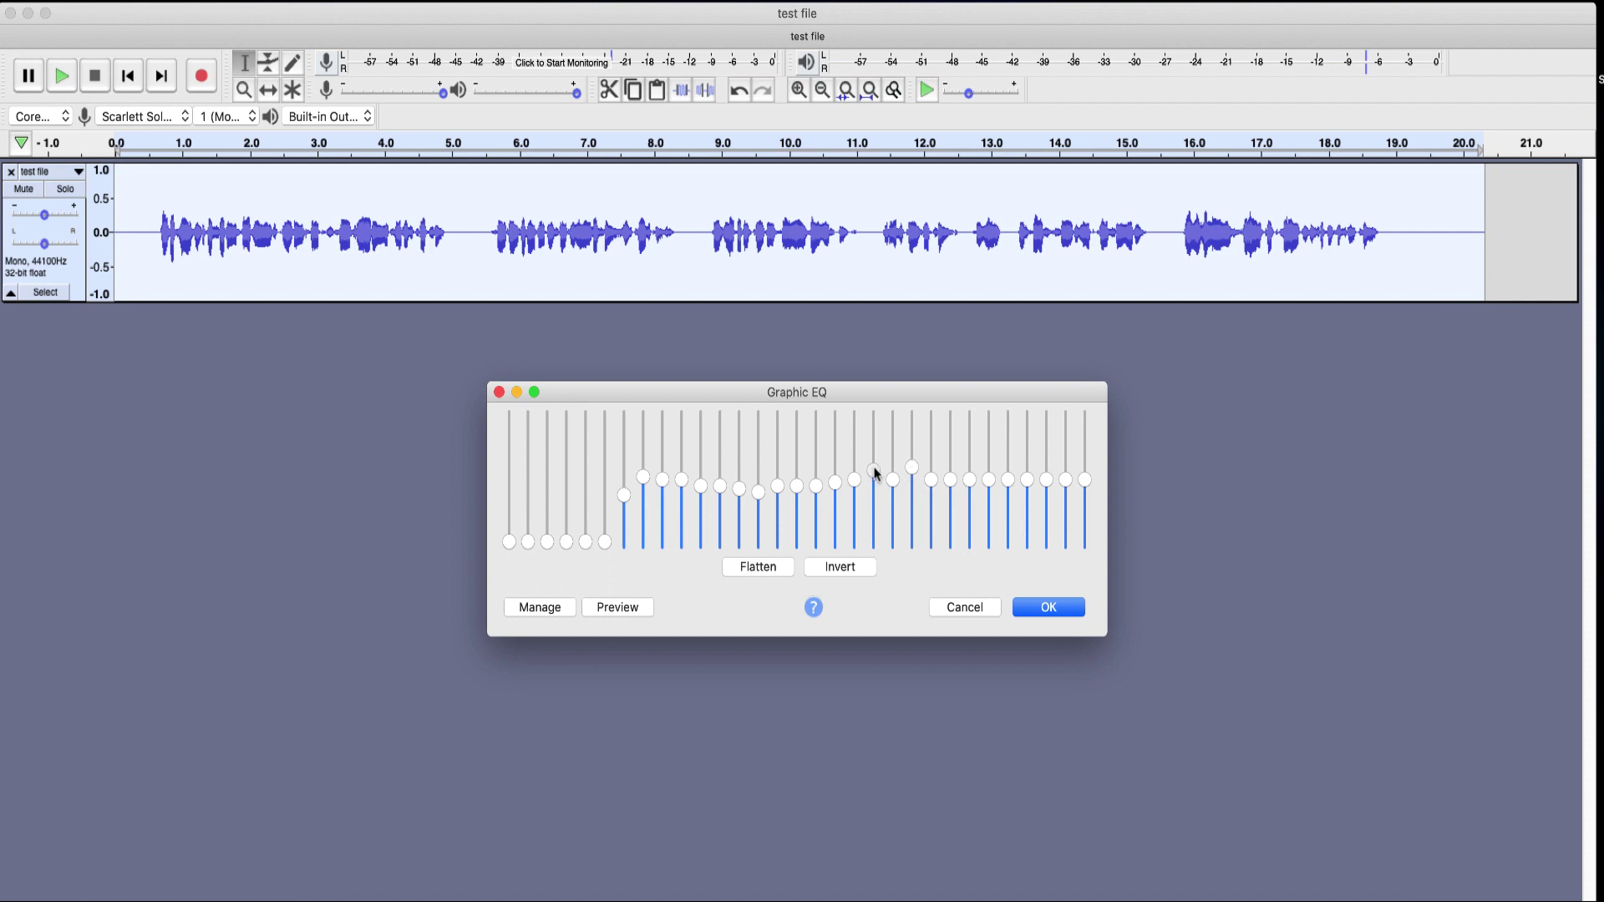
pyautogui.moveTo(893, 481); pyautogui.dragTo(893, 476)
pyautogui.click(1050, 609)
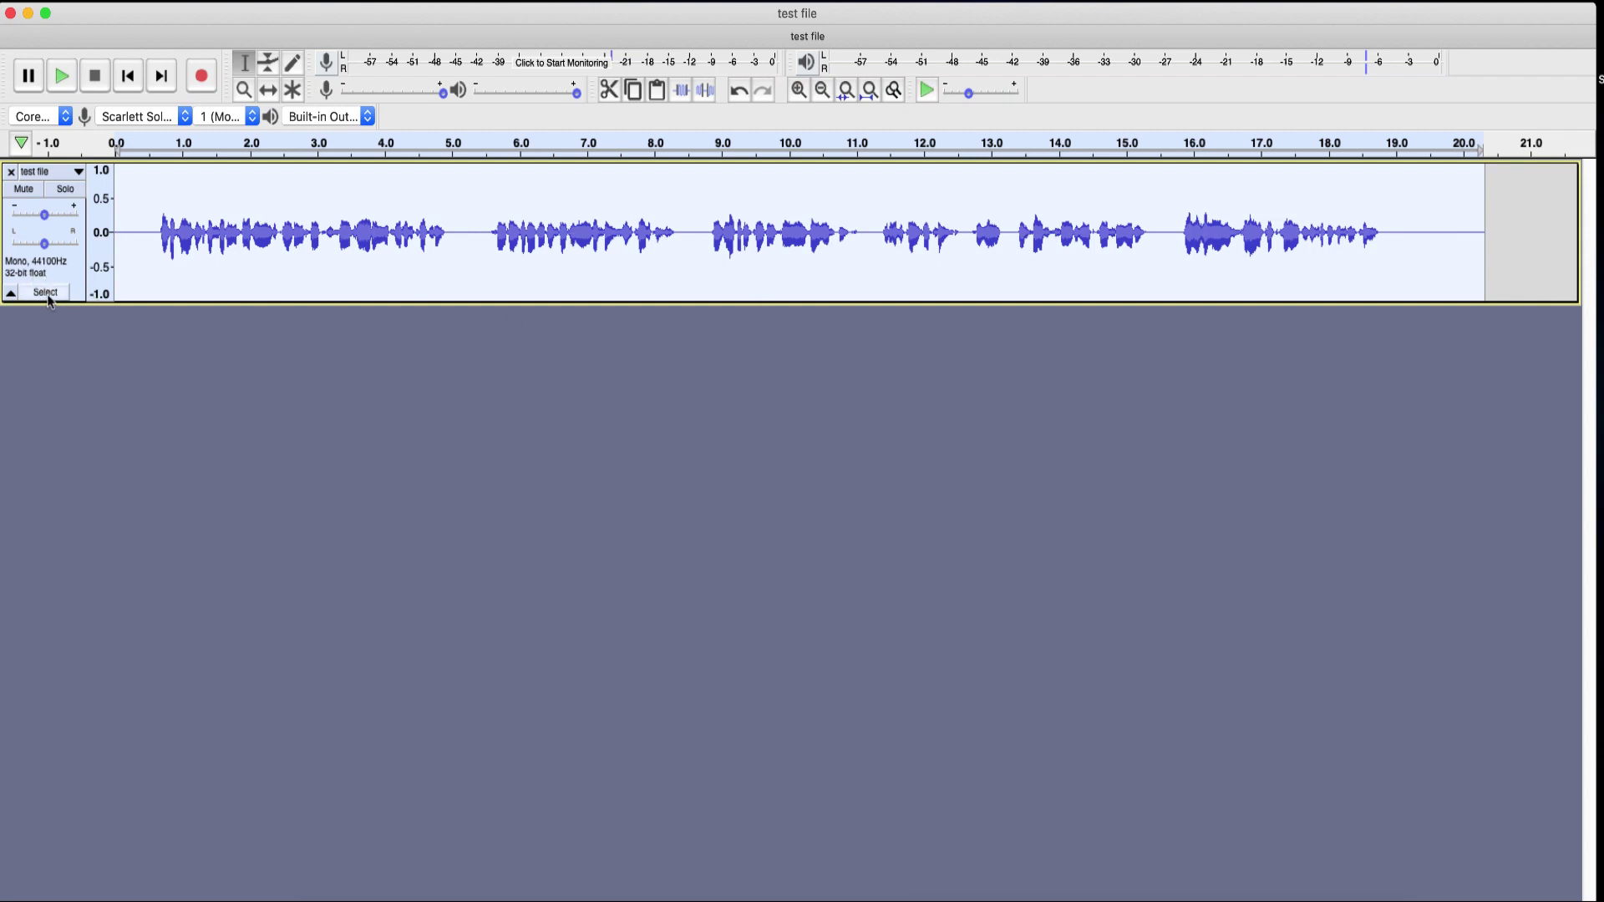
# Play the equalized track from about 0.4 seconds to check its sound and peak level
pyautogui.click(143, 238)
pyautogui.click(62, 76)
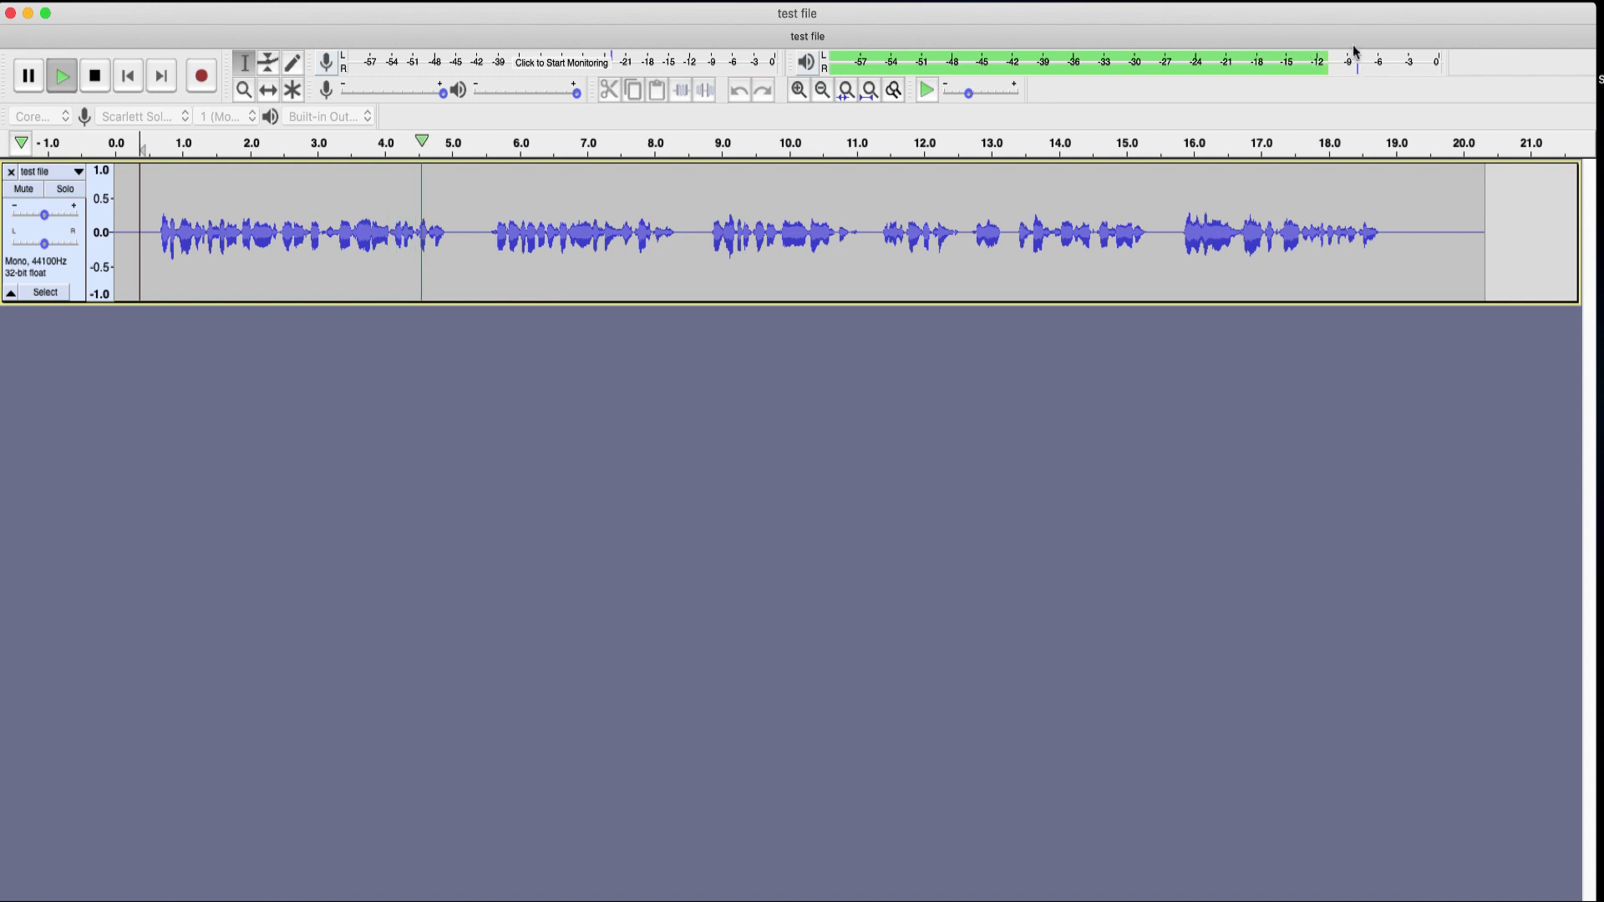
pyautogui.click(92, 76)
# Normalize the whole voice track's peak amplitude to -3 dB with DC offset removal, and play the result to check its level
pyautogui.click(45, 292)
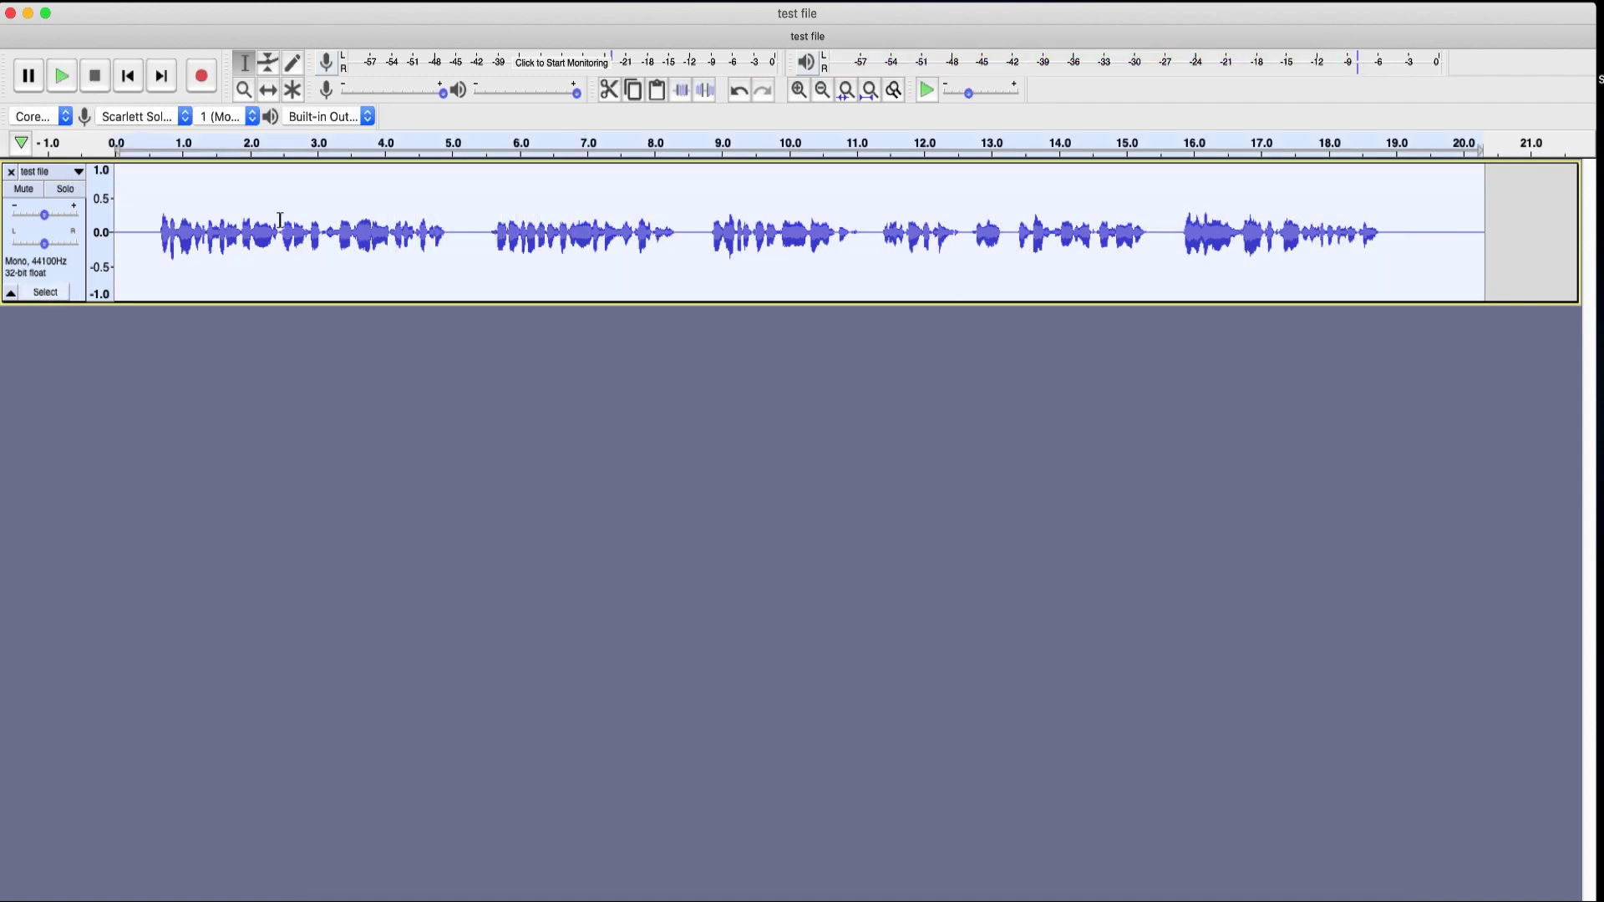
pyautogui.click(455, 3)
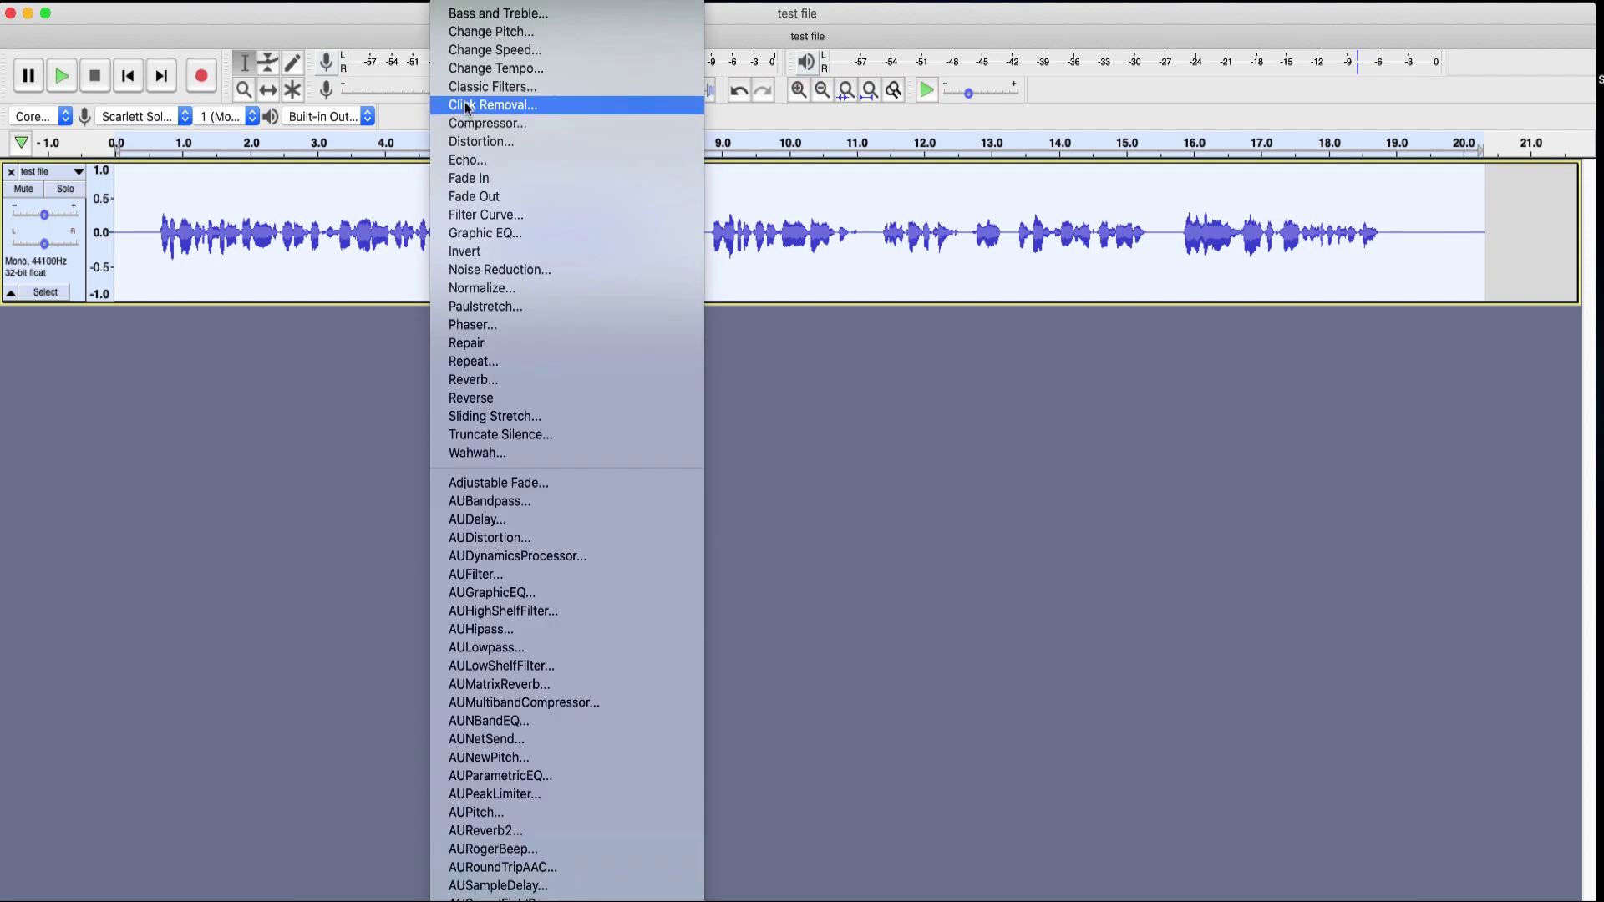
pyautogui.click(493, 287)
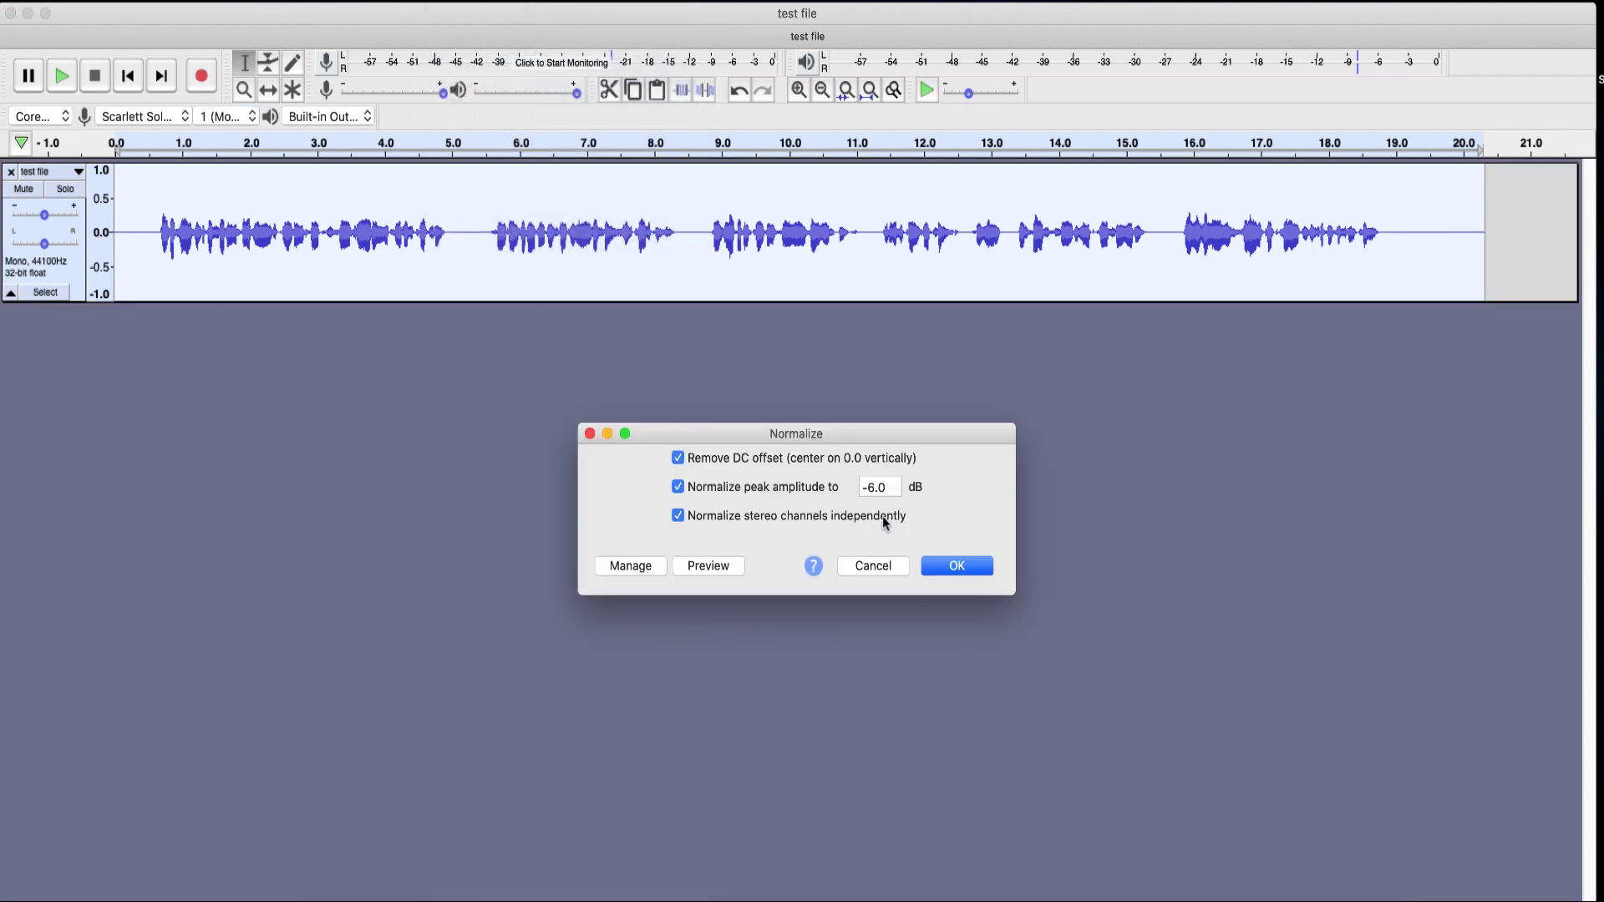
pyautogui.click(872, 488)
pyautogui.write('6')
pyautogui.click(957, 566)
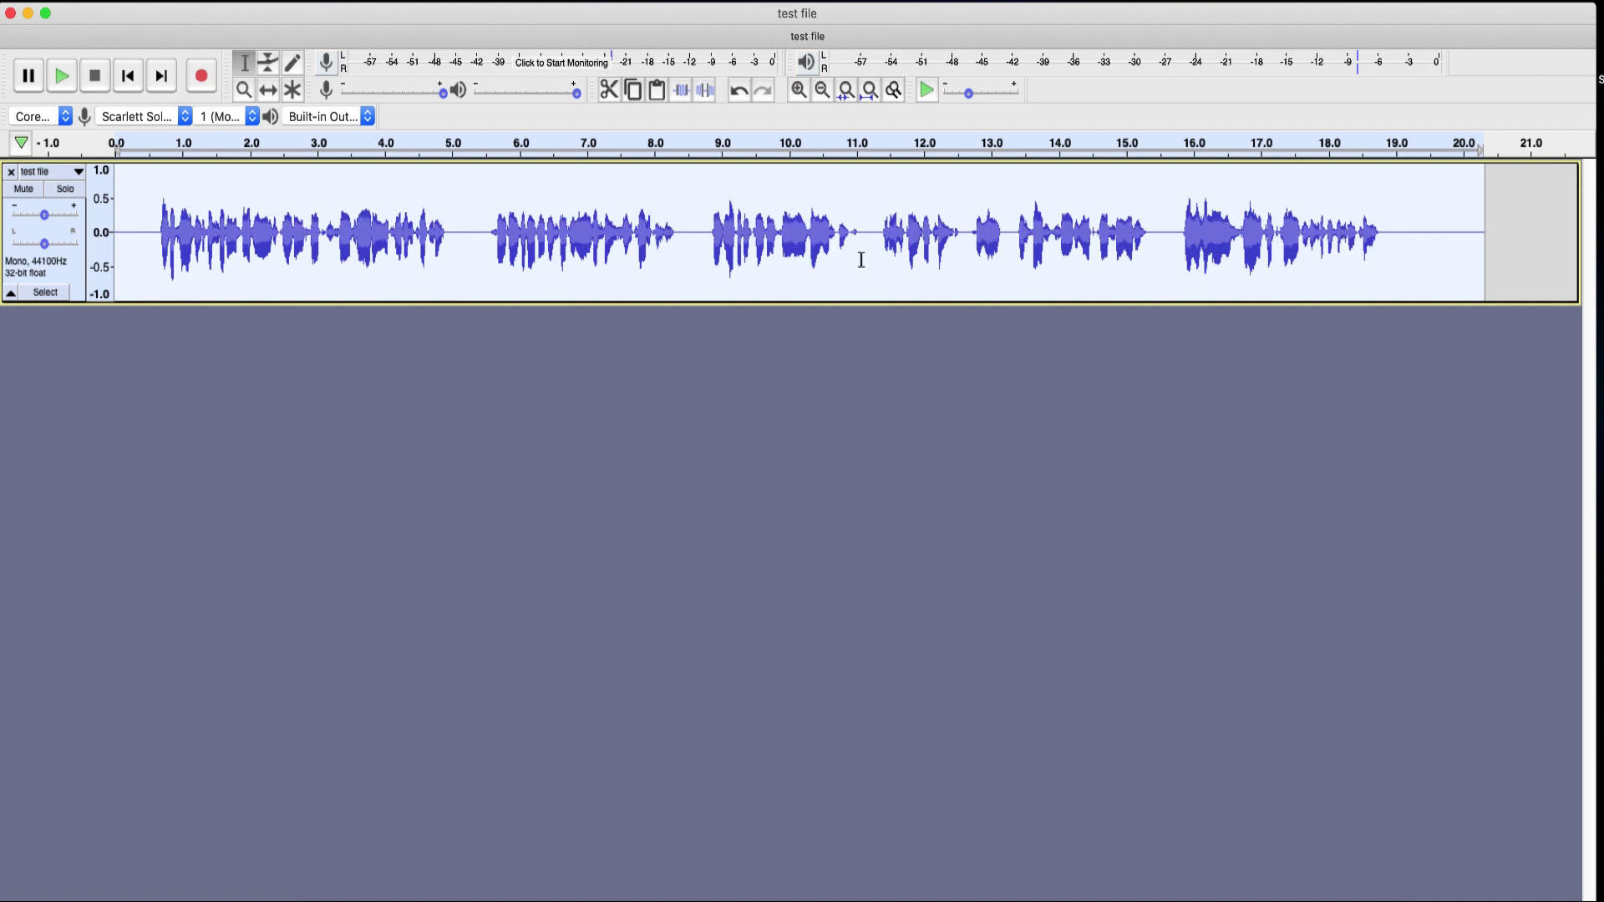
pyautogui.click(61, 76)
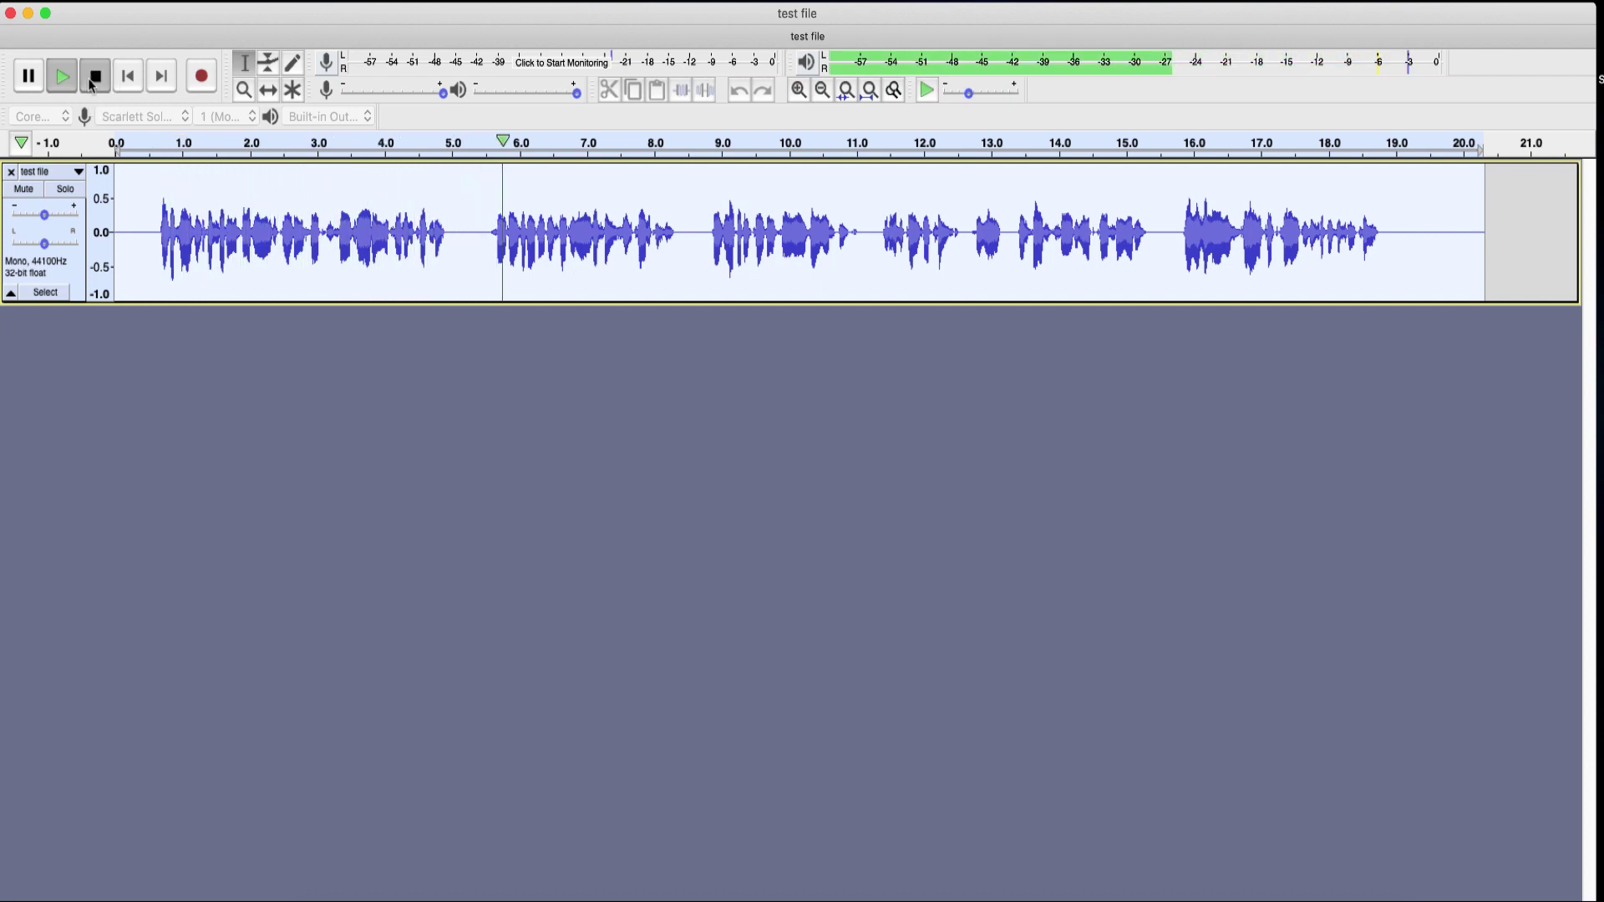
pyautogui.click(95, 76)
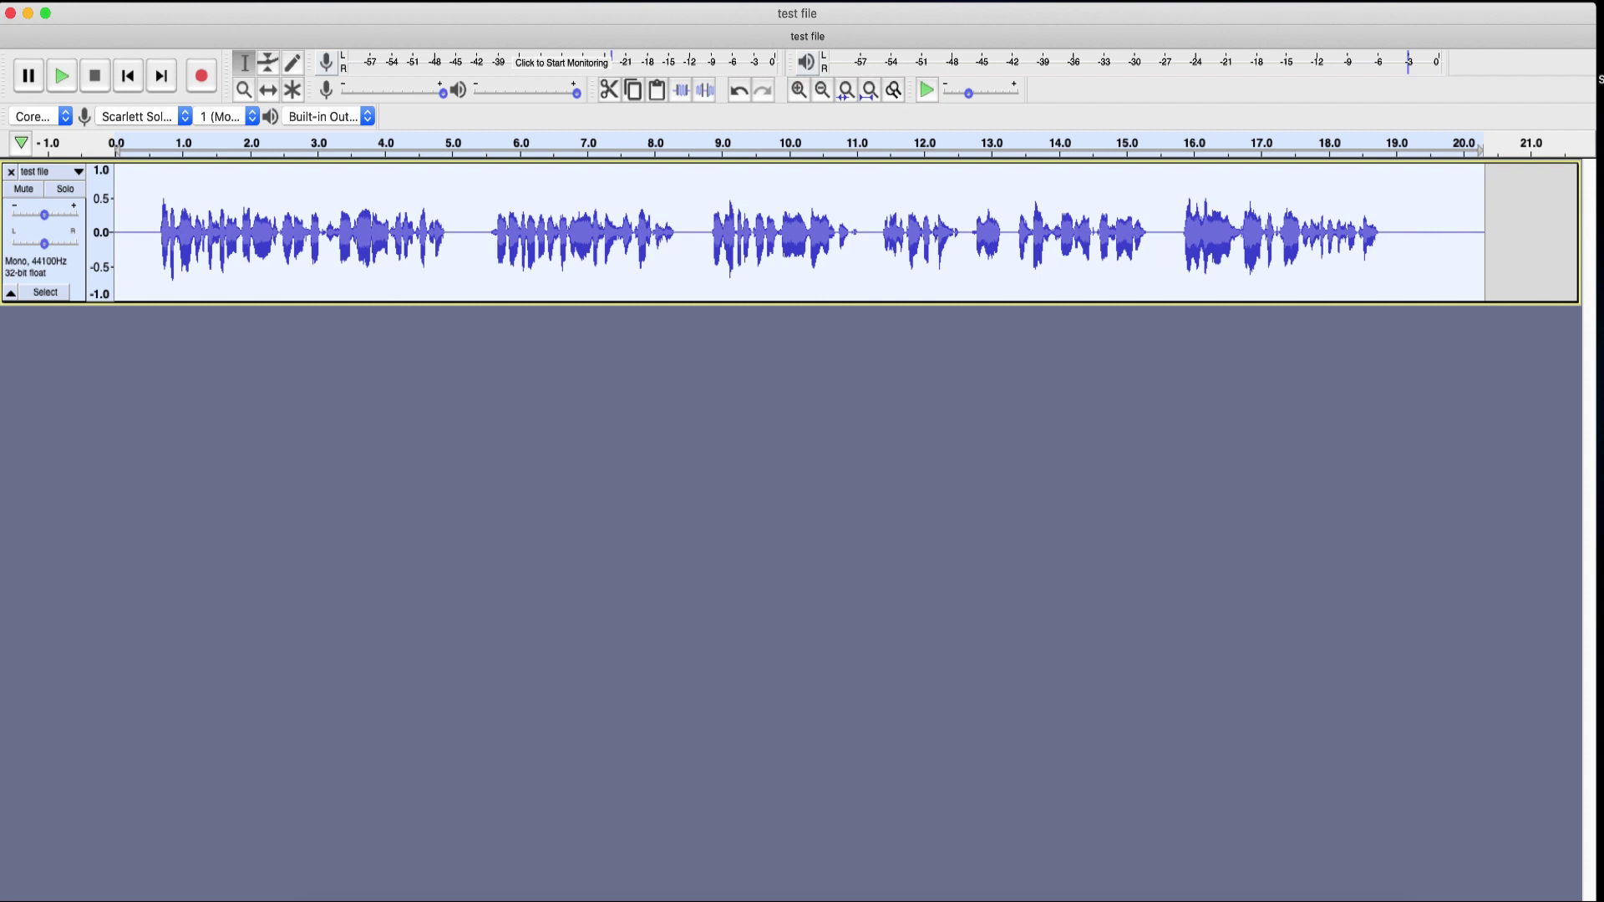
# Import the room tone recording as a second track and lengthen it by pasting a copy of nearly its whole clip twice
pyautogui.moveTo(1579, 250); pyautogui.dragTo(1024, 429)
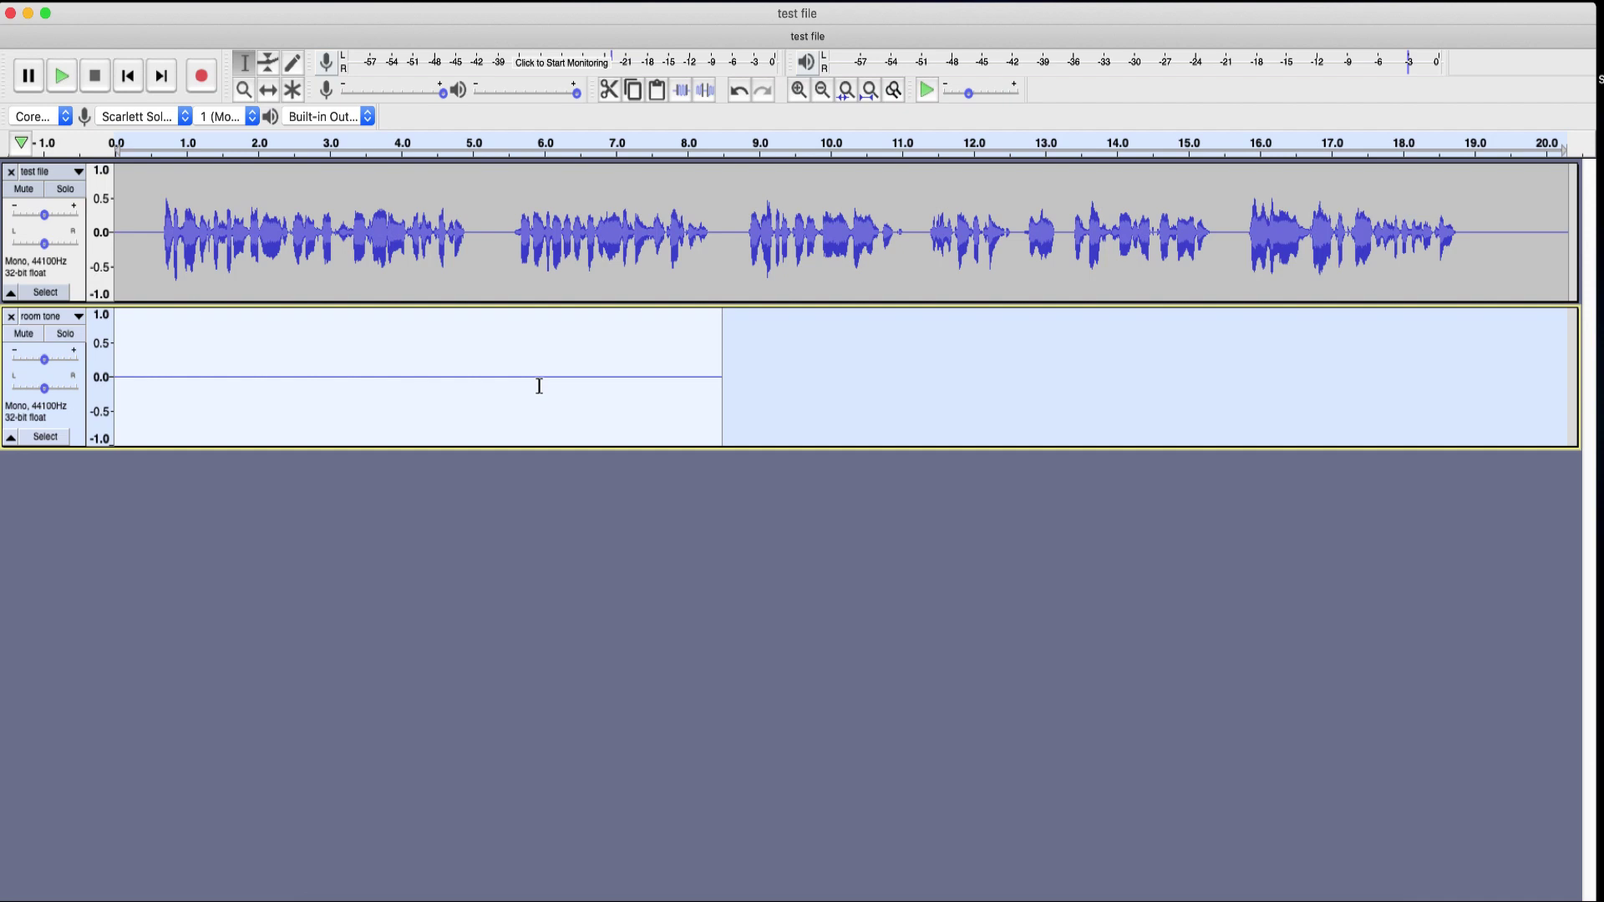
pyautogui.click(479, 377)
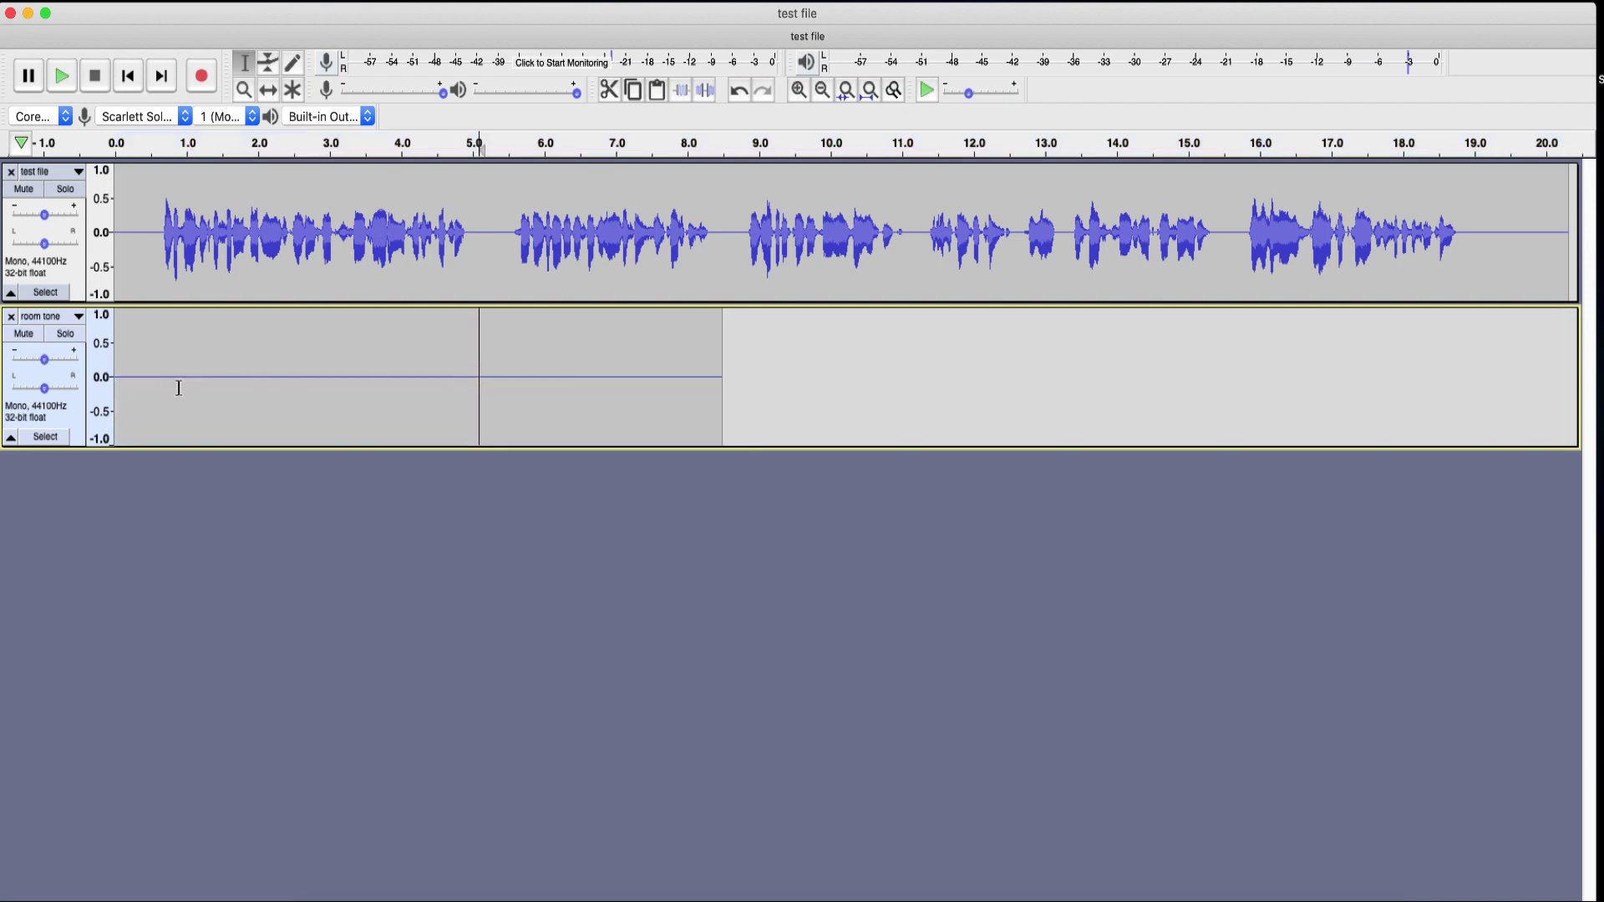
pyautogui.click(122, 377)
pyautogui.moveTo(127, 376); pyautogui.dragTo(715, 413)
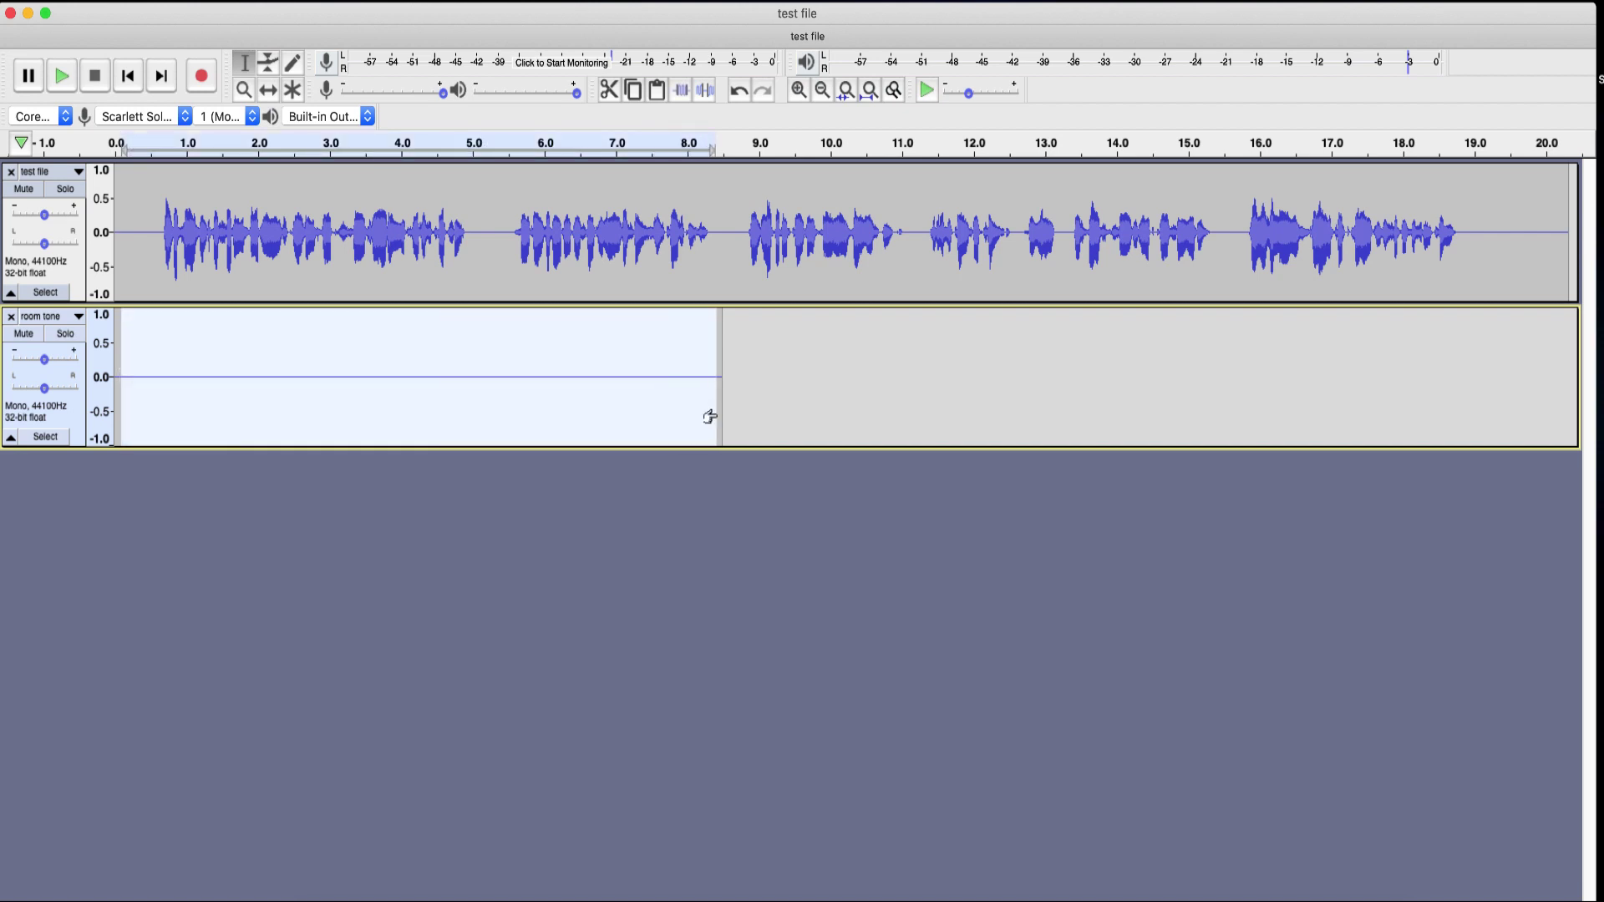
pyautogui.click(684, 378)
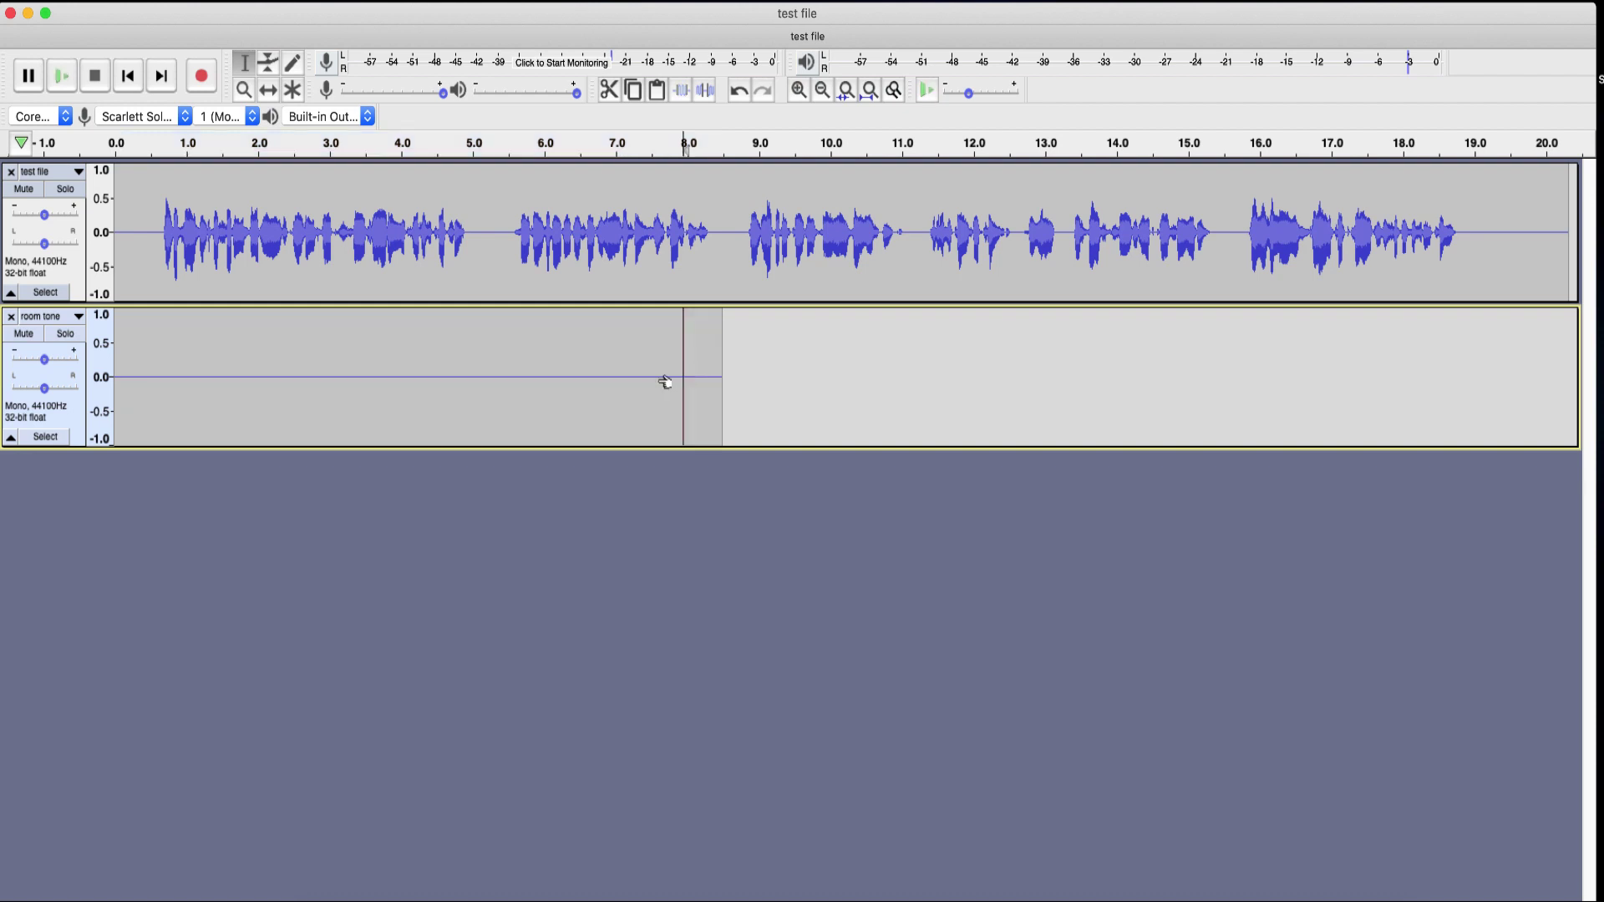
pyautogui.press('super+v')
pyautogui.click(647, 380)
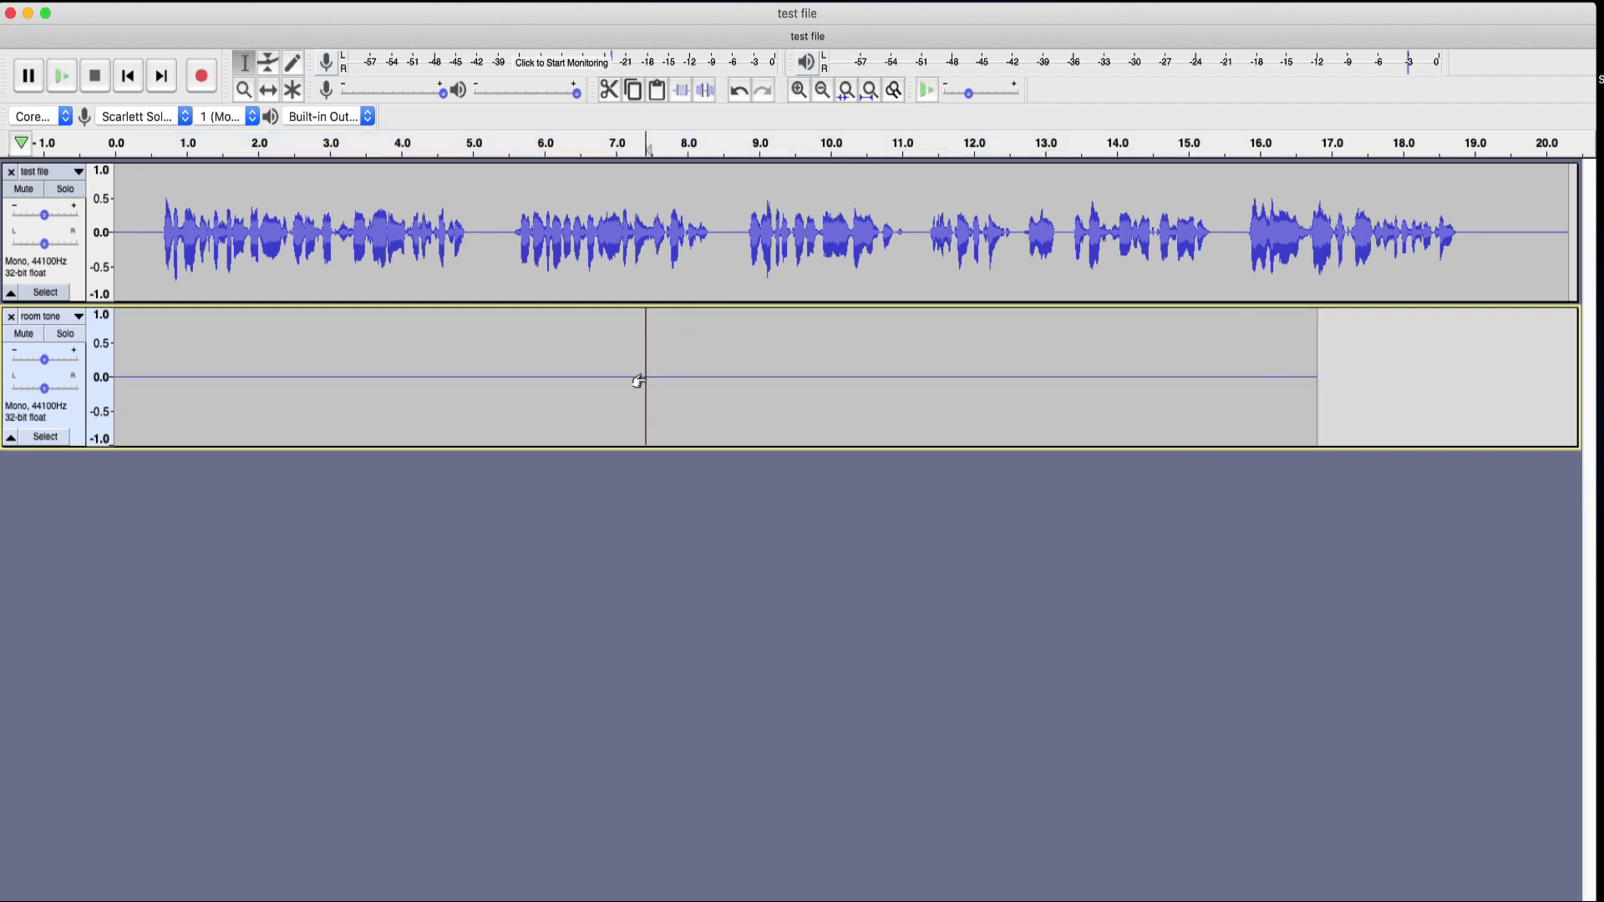
pyautogui.press('super+v')
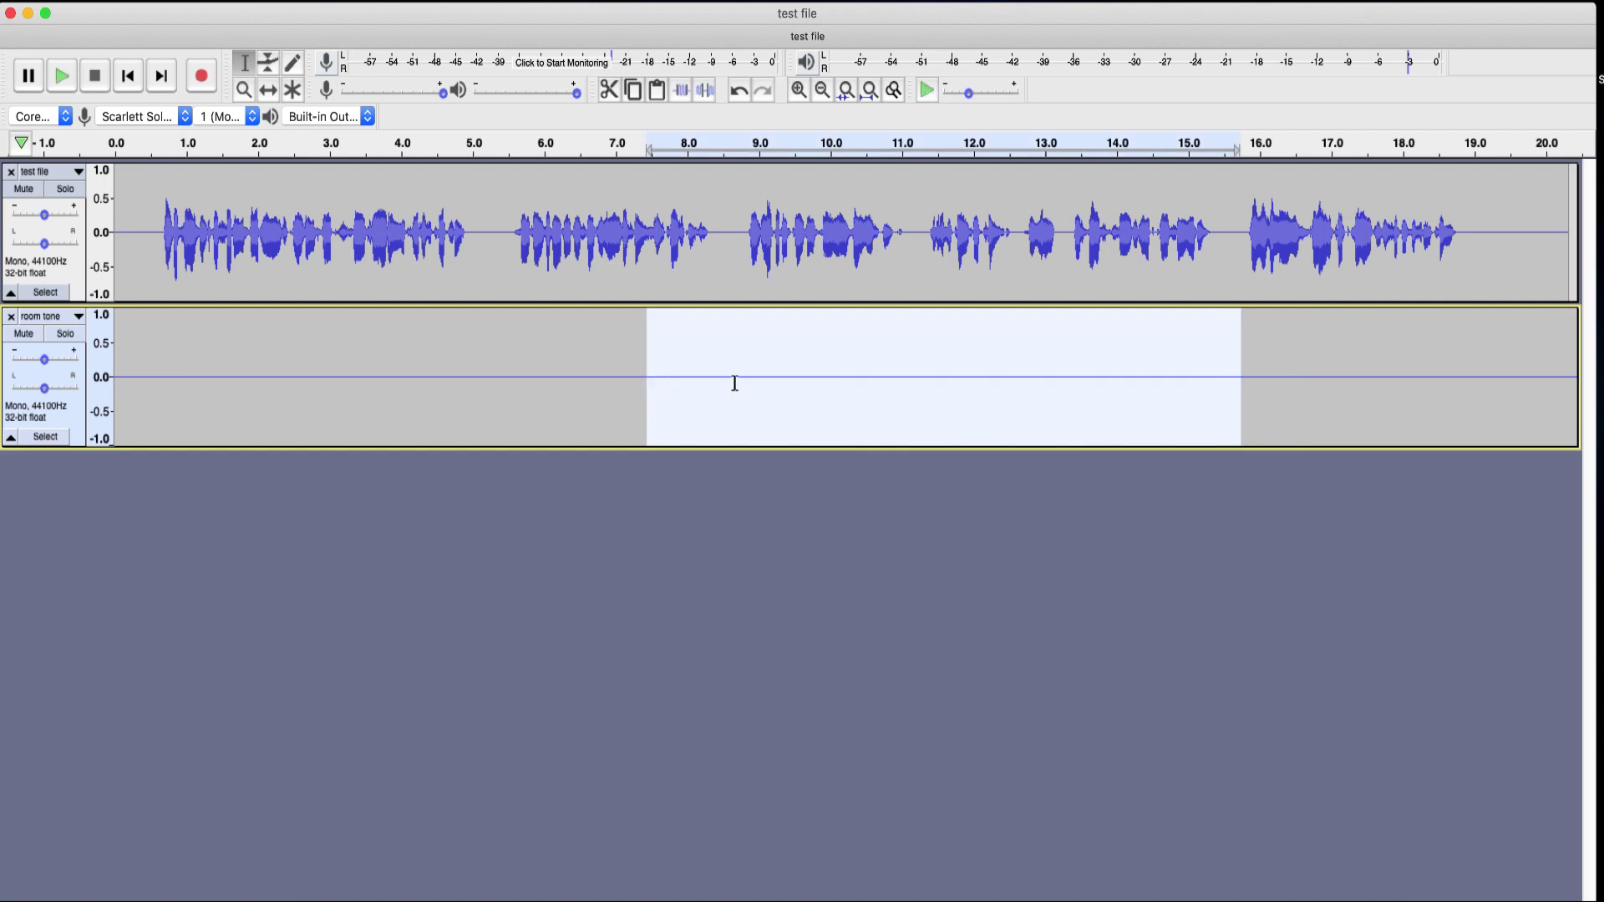
pyautogui.click(522, 409)
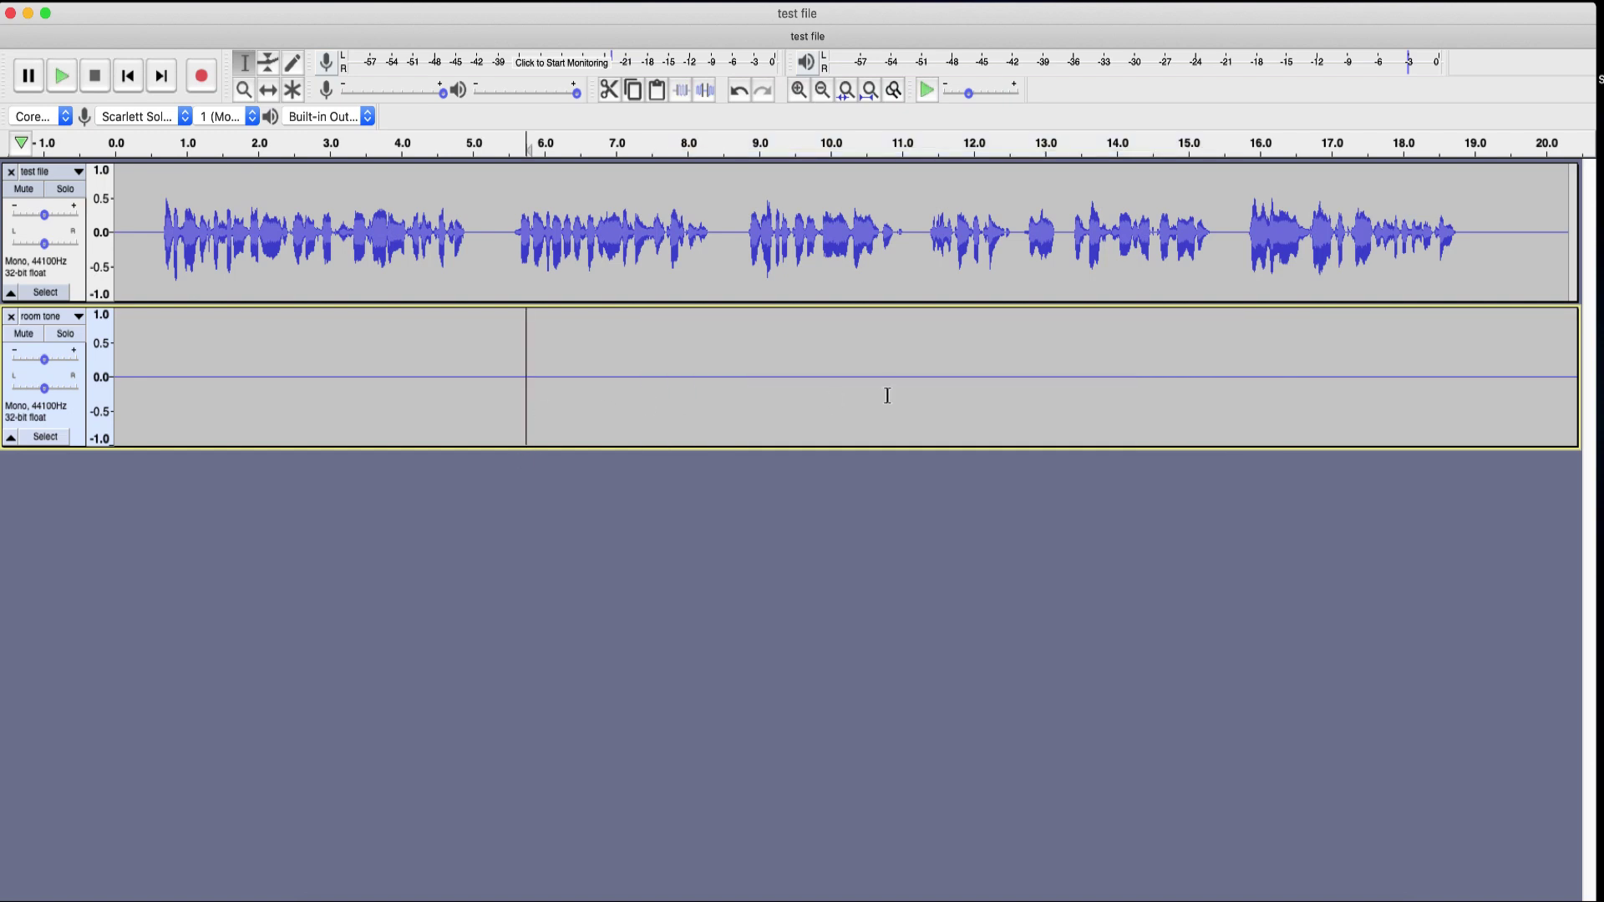
# Delete the room tone after about 19.7 seconds and the voice track's trailing silence after about 19.6 seconds
pyautogui.hscroll(10, 885, 397)
pyautogui.hscroll(-10, 886, 397)
pyautogui.hscroll(10, 884, 397)
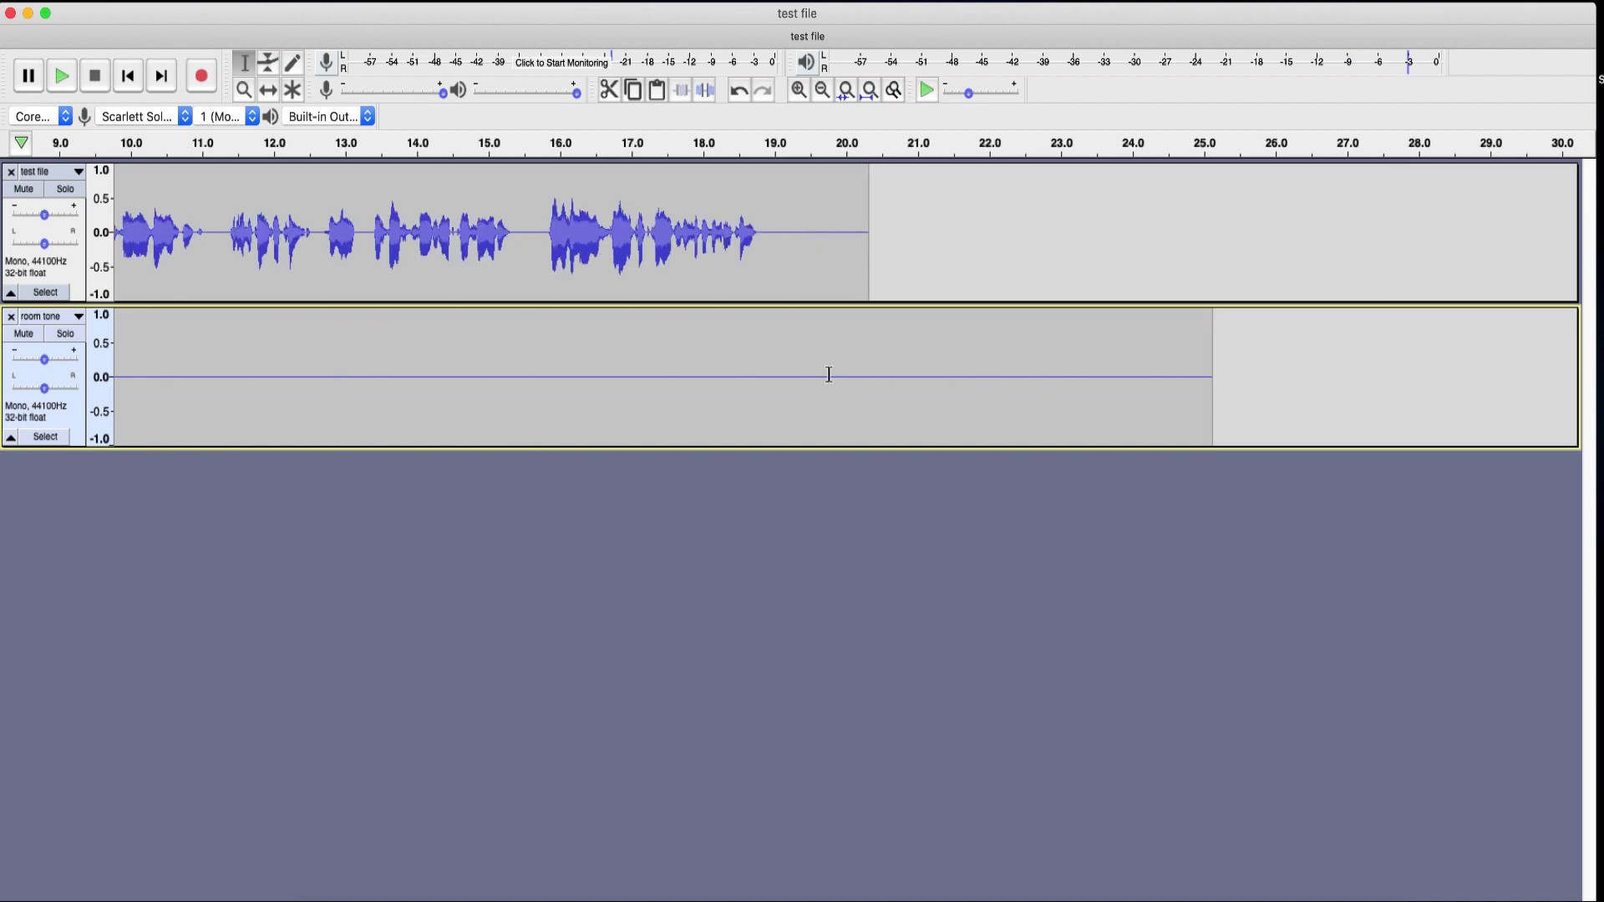
pyautogui.moveTo(828, 374); pyautogui.dragTo(1214, 418)
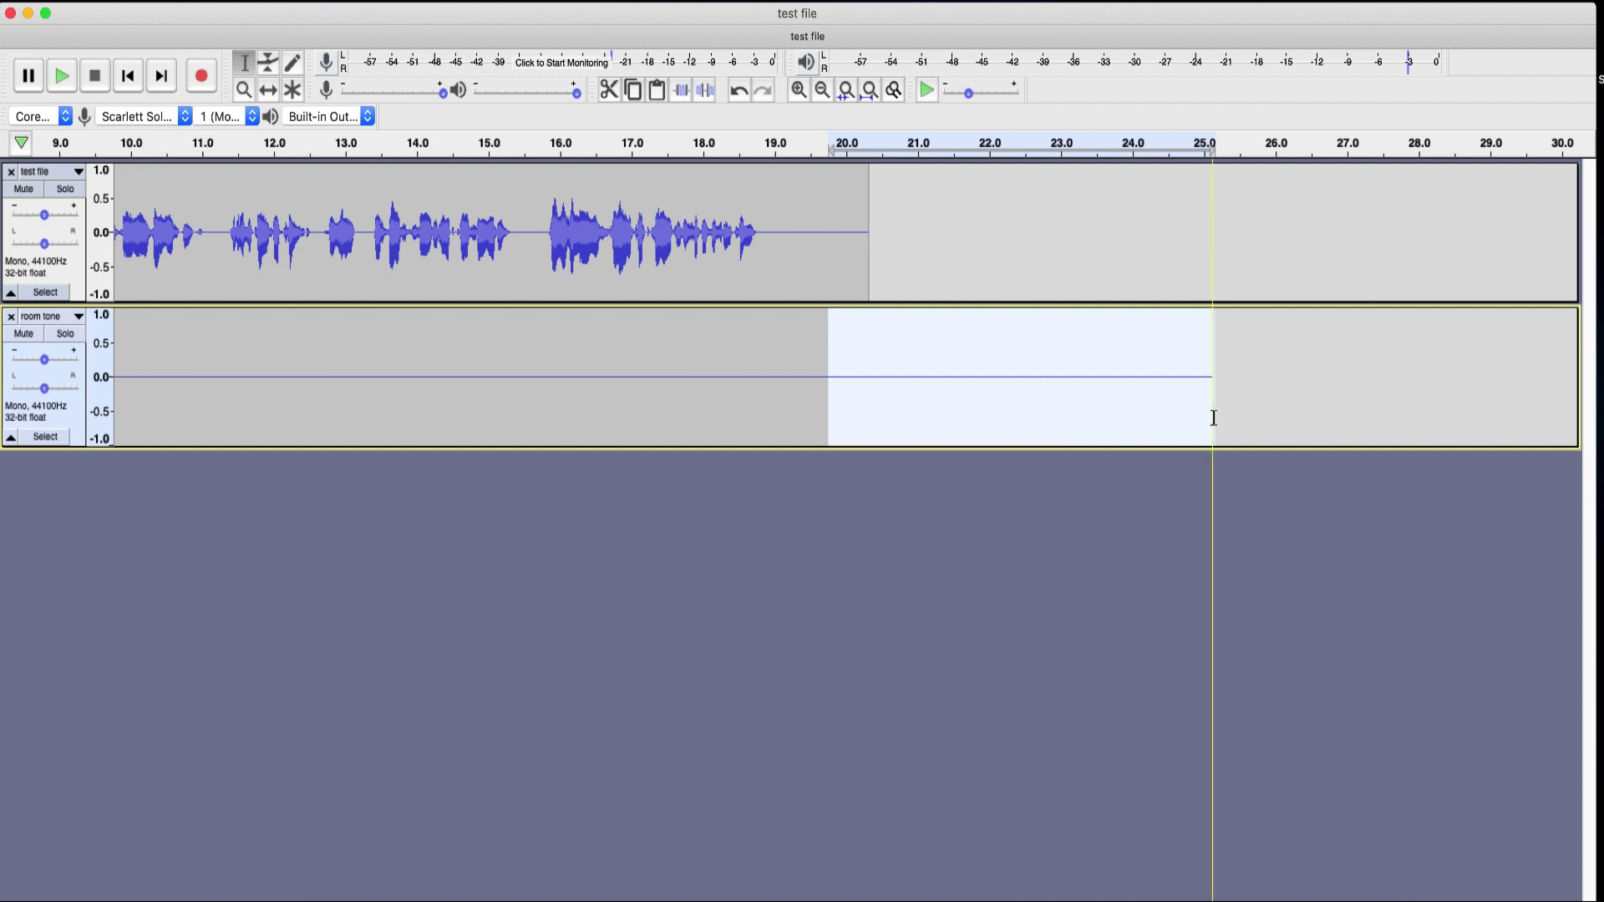
pyautogui.press('Delete')
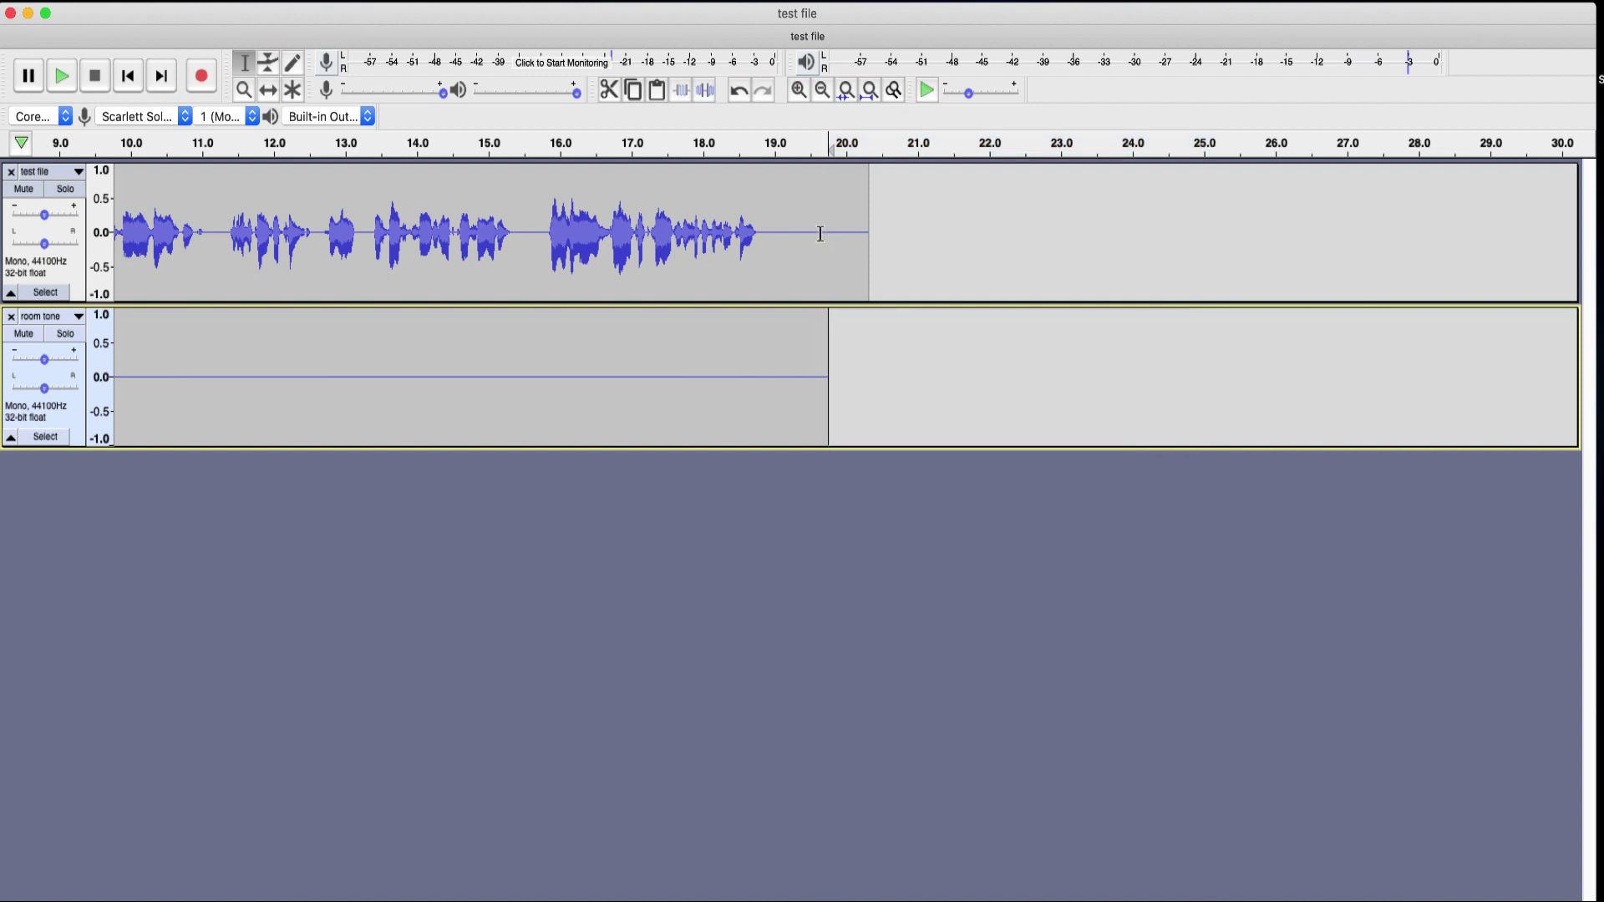
pyautogui.moveTo(821, 234); pyautogui.dragTo(868, 239)
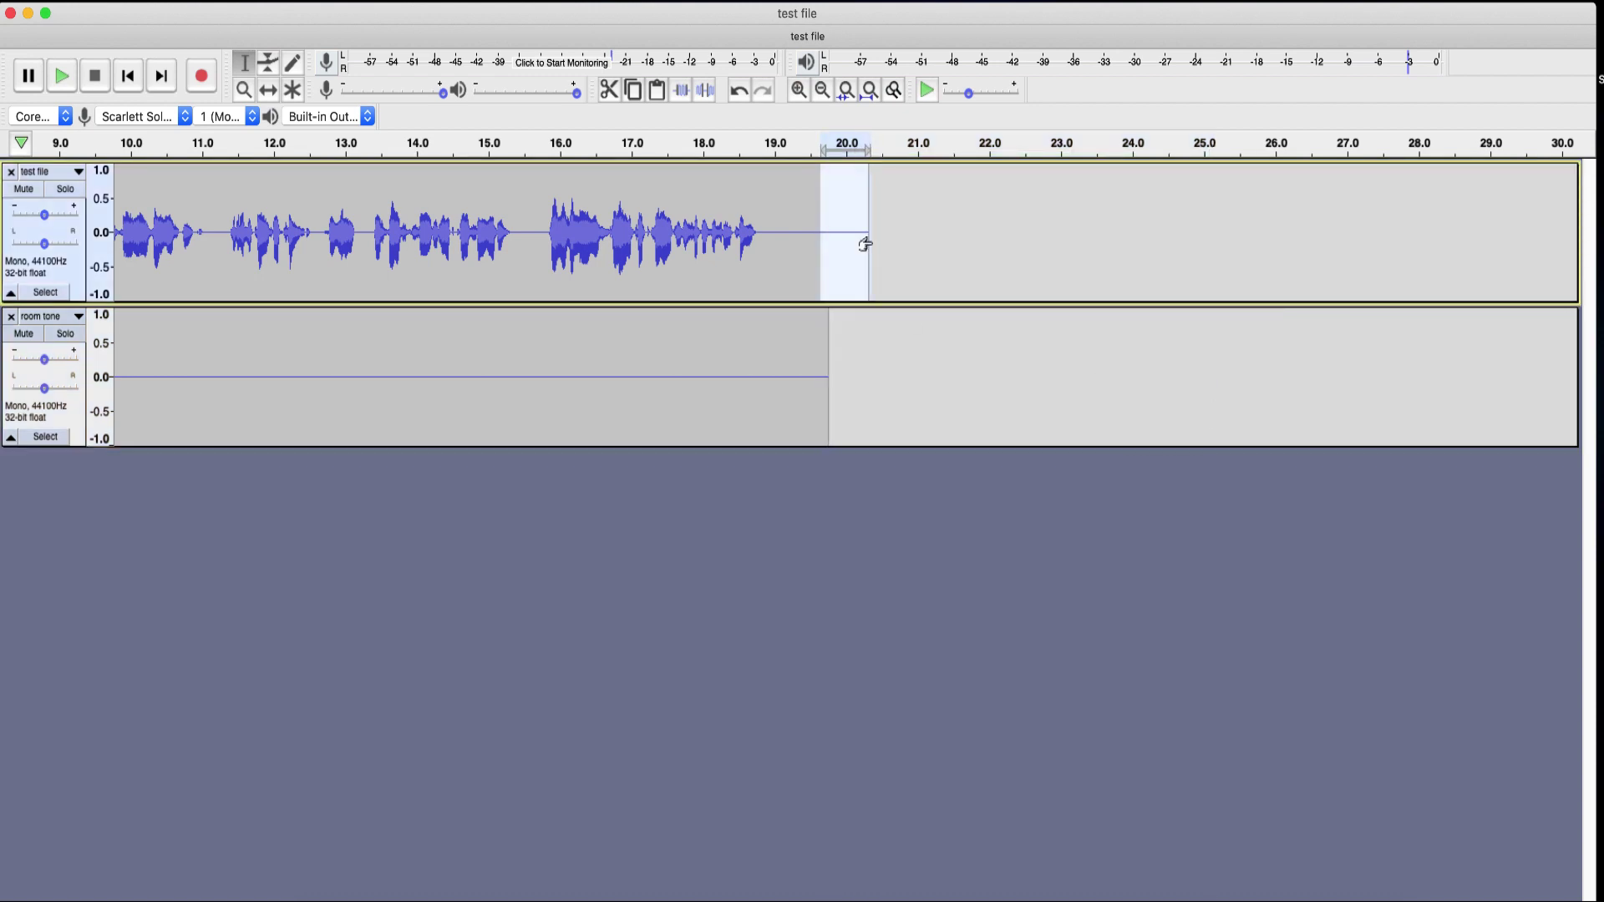
pyautogui.press('Delete')
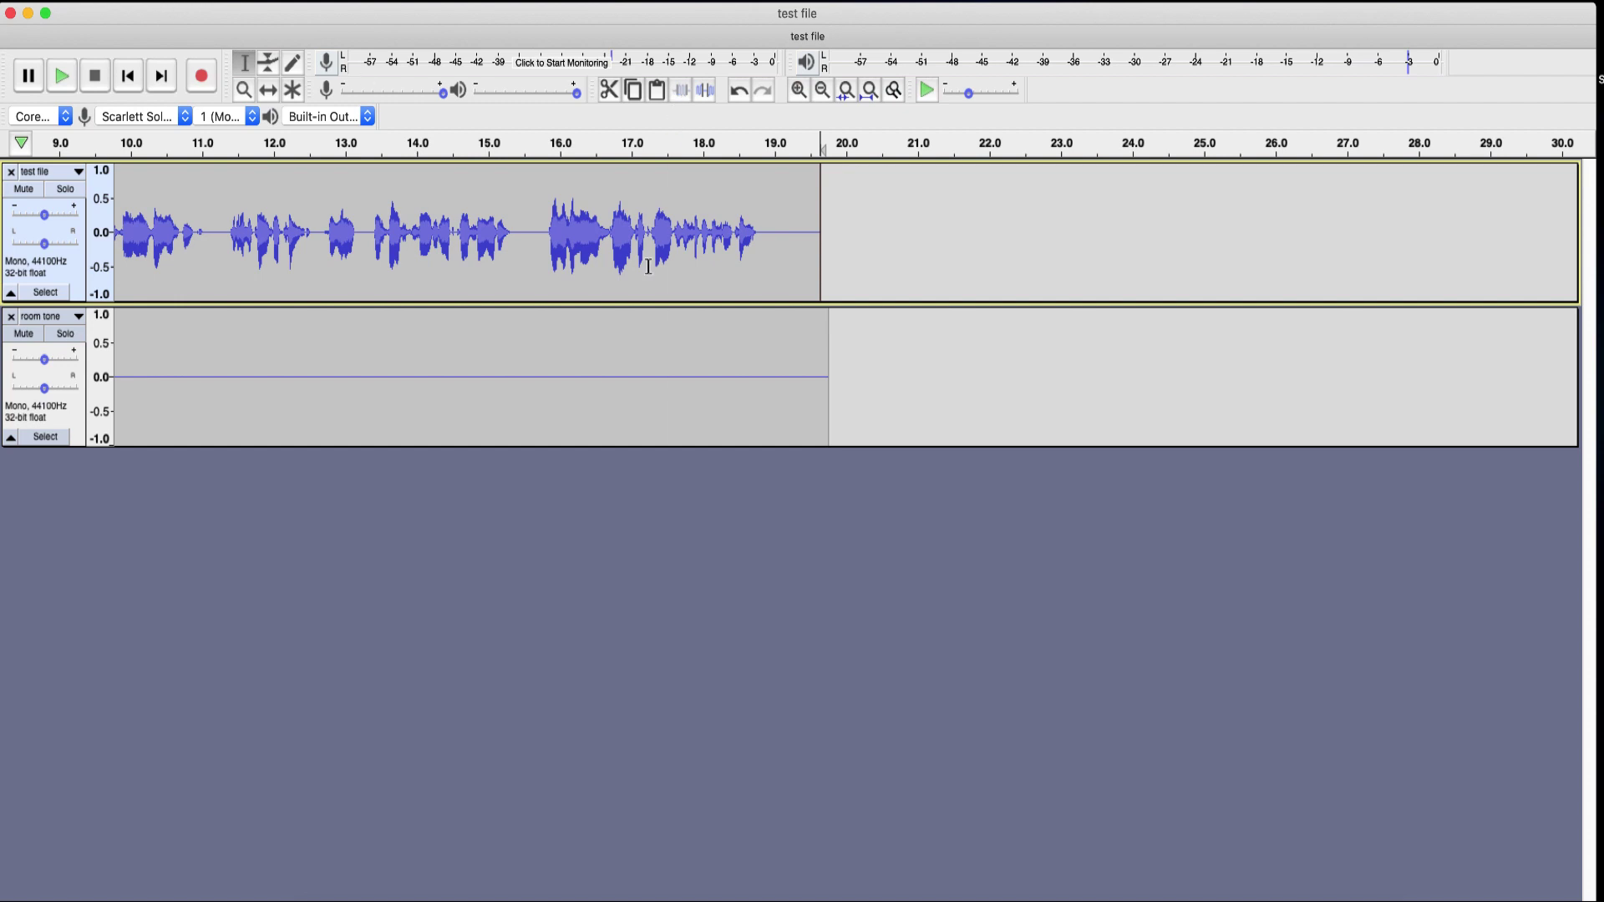
# Look through the available audio export formats, including WAV, without exporting the project
pyautogui.hscroll(-1, 646, 267)
pyautogui.hscroll(-10, 647, 266)
pyautogui.click(92, 0)
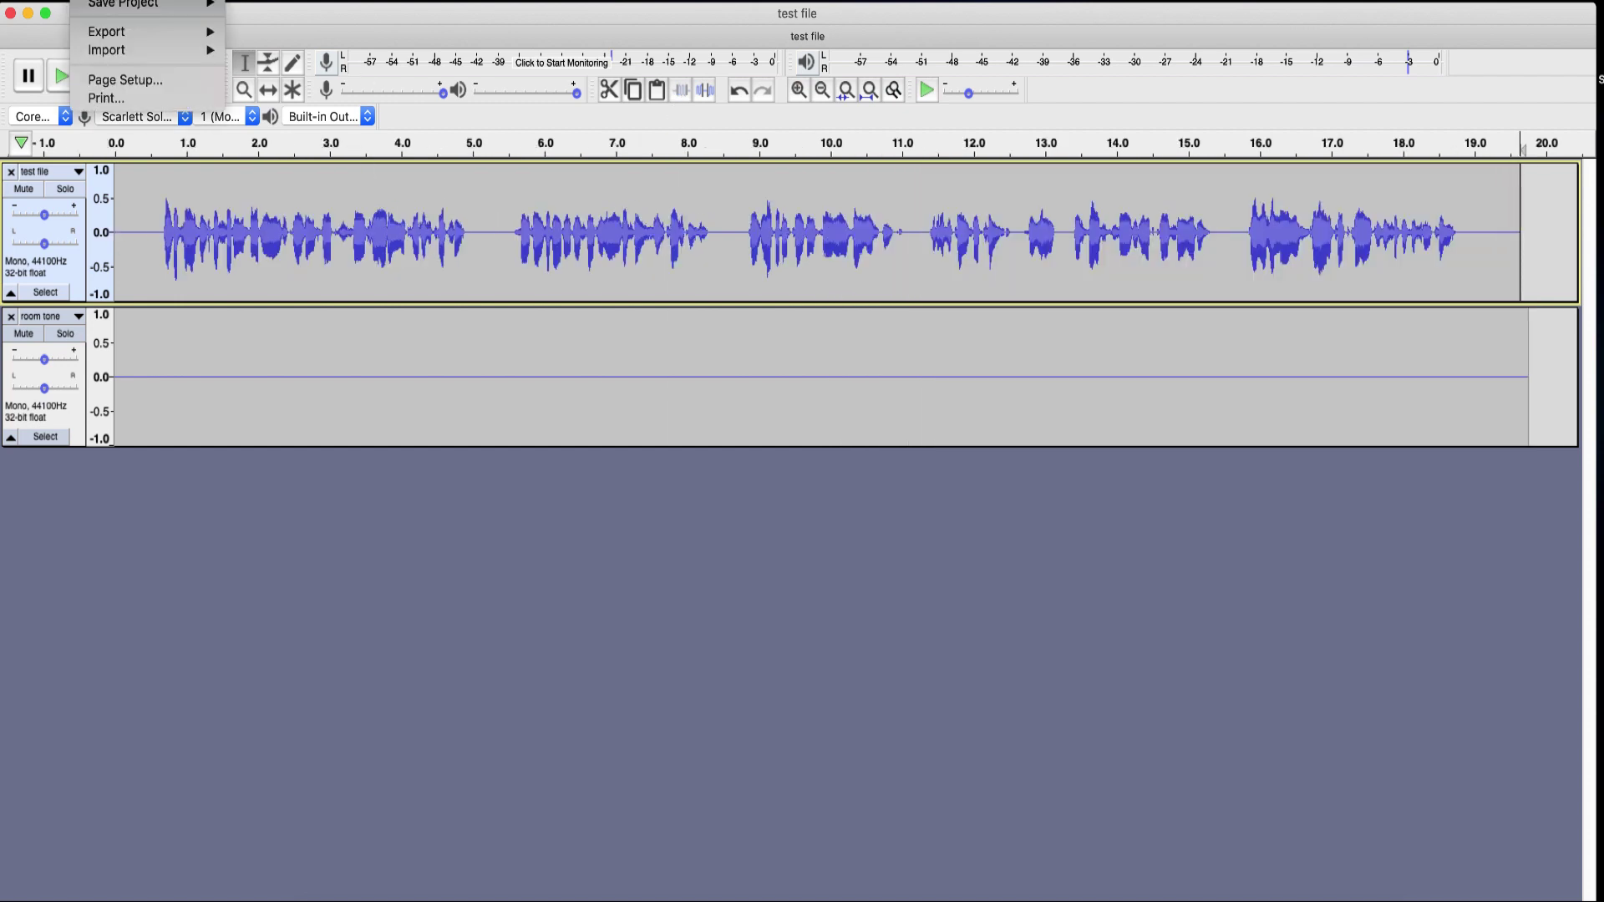
pyautogui.moveTo(106, 31)
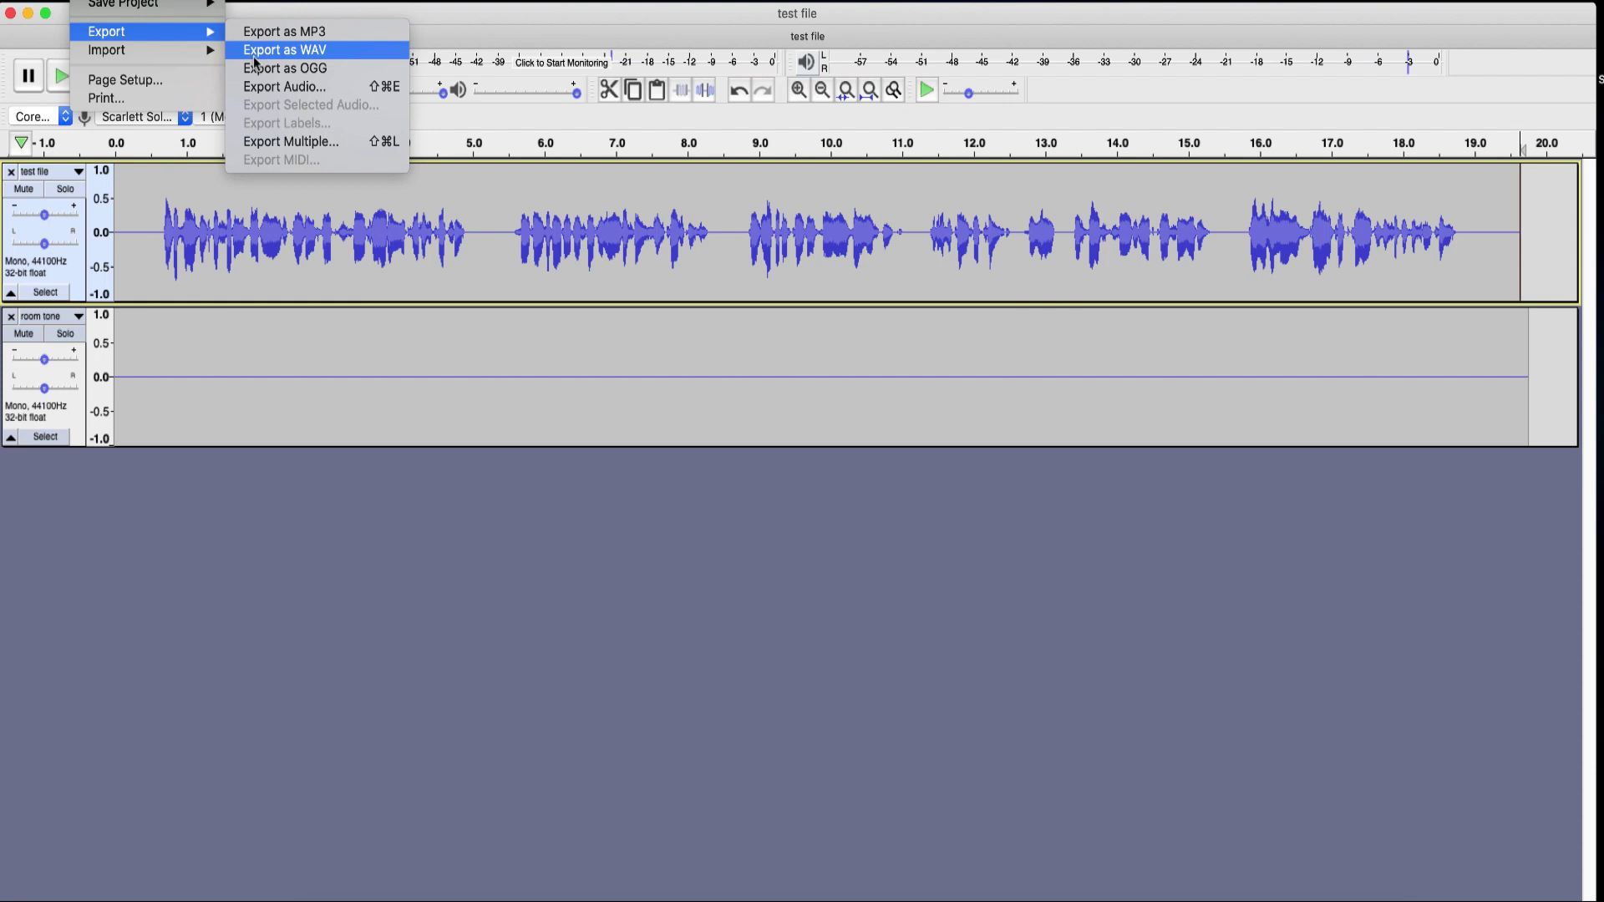
pyautogui.click(157, 234)
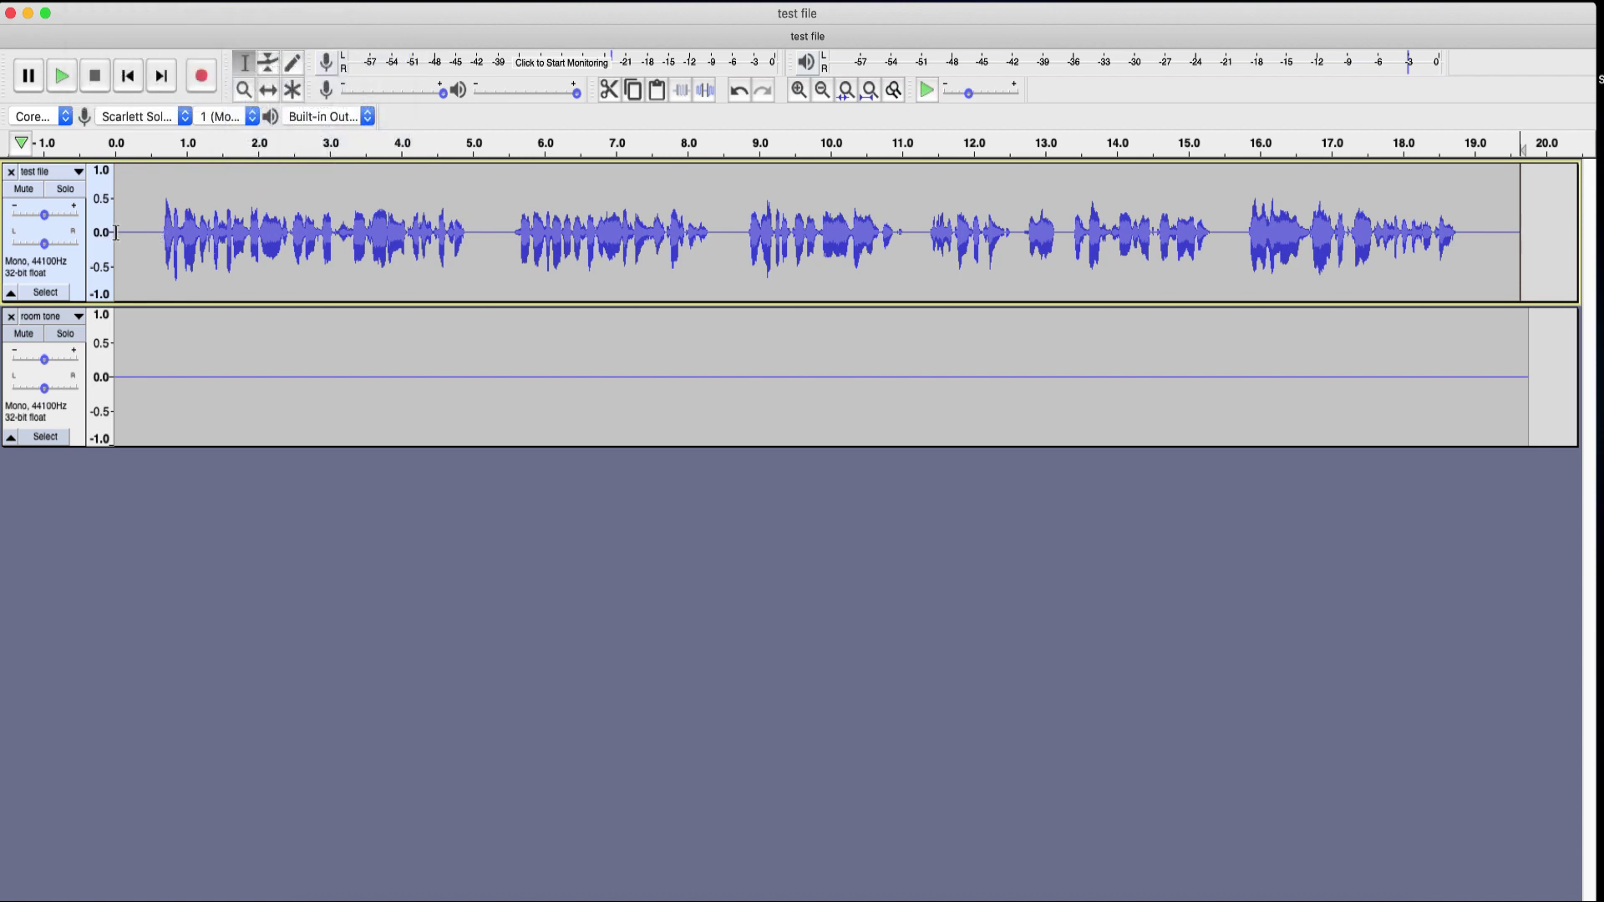
# Play the voice and room tone tracks together from the beginning
pyautogui.click(115, 233)
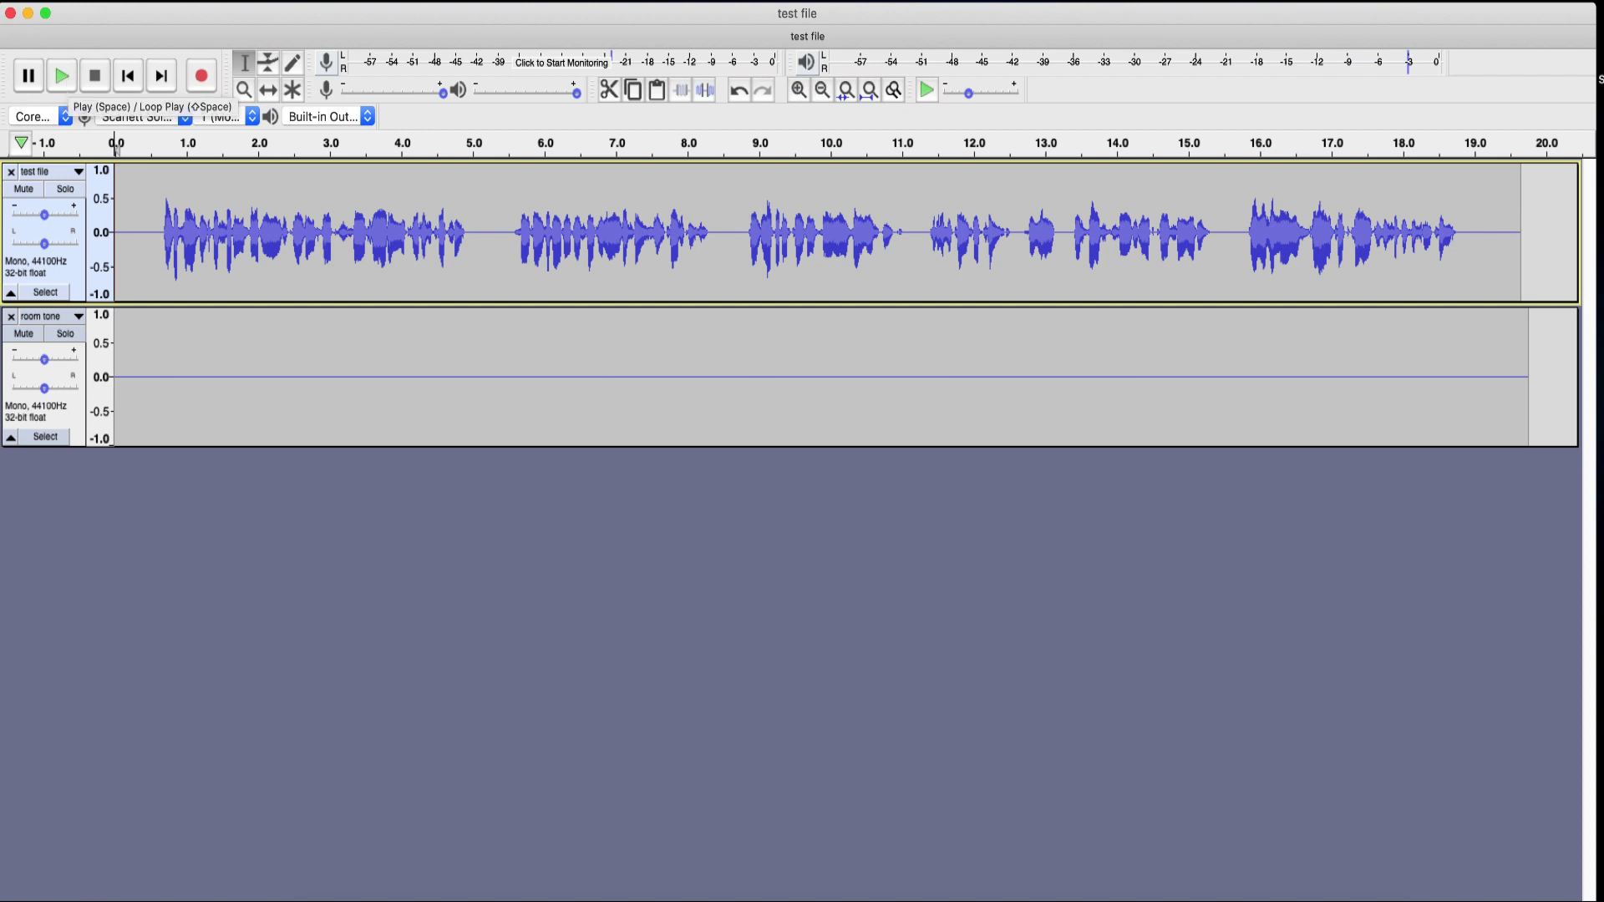
pyautogui.click(62, 76)
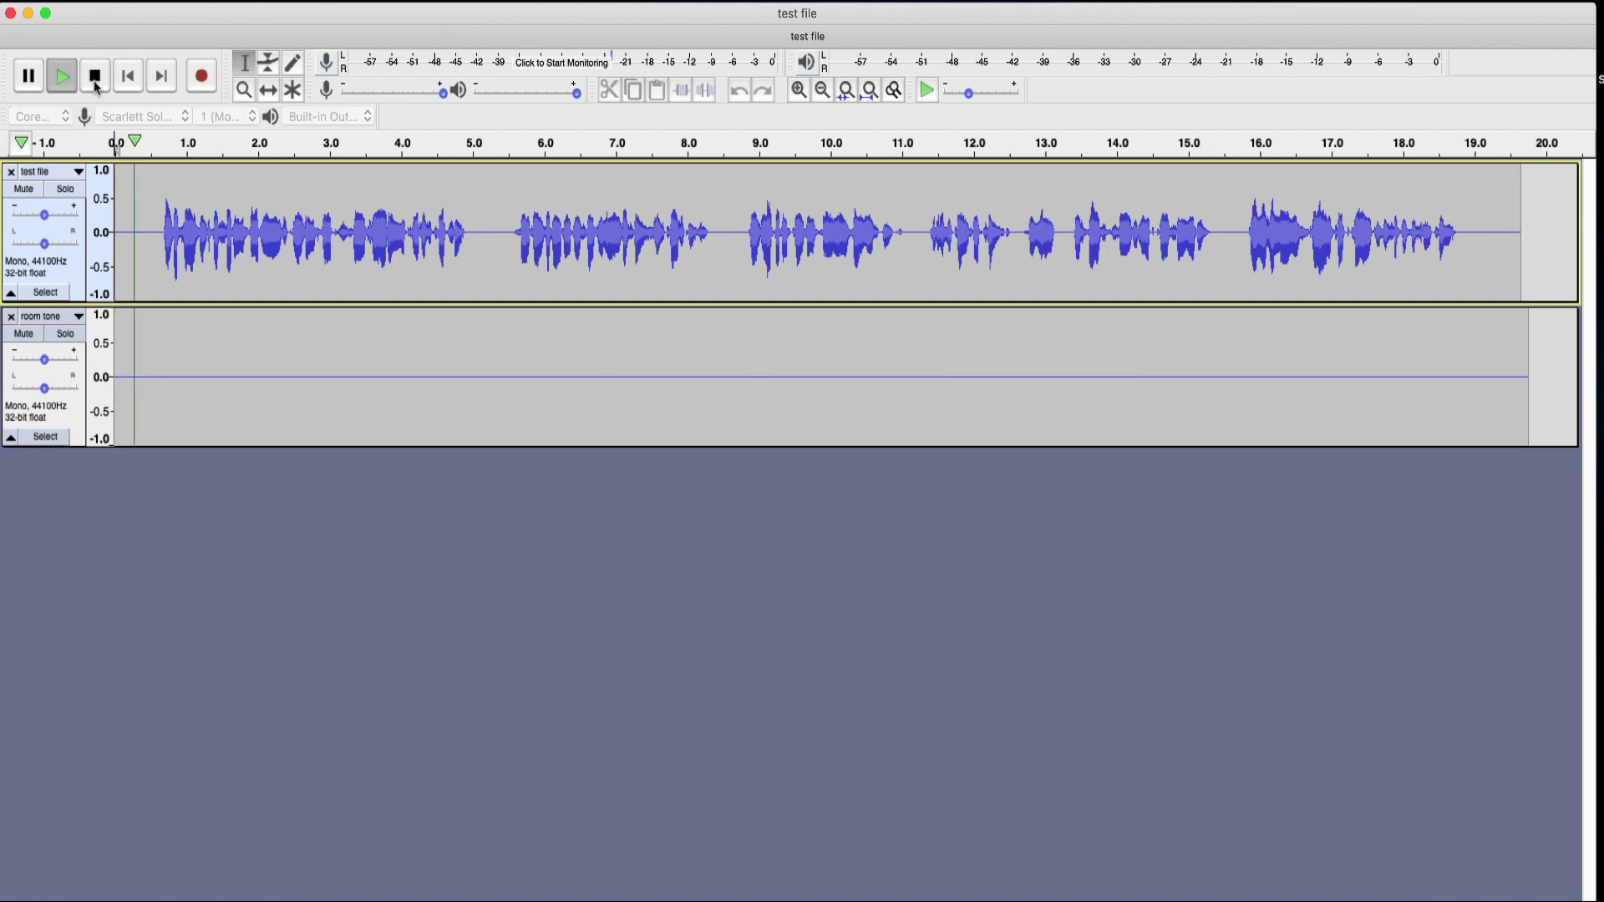